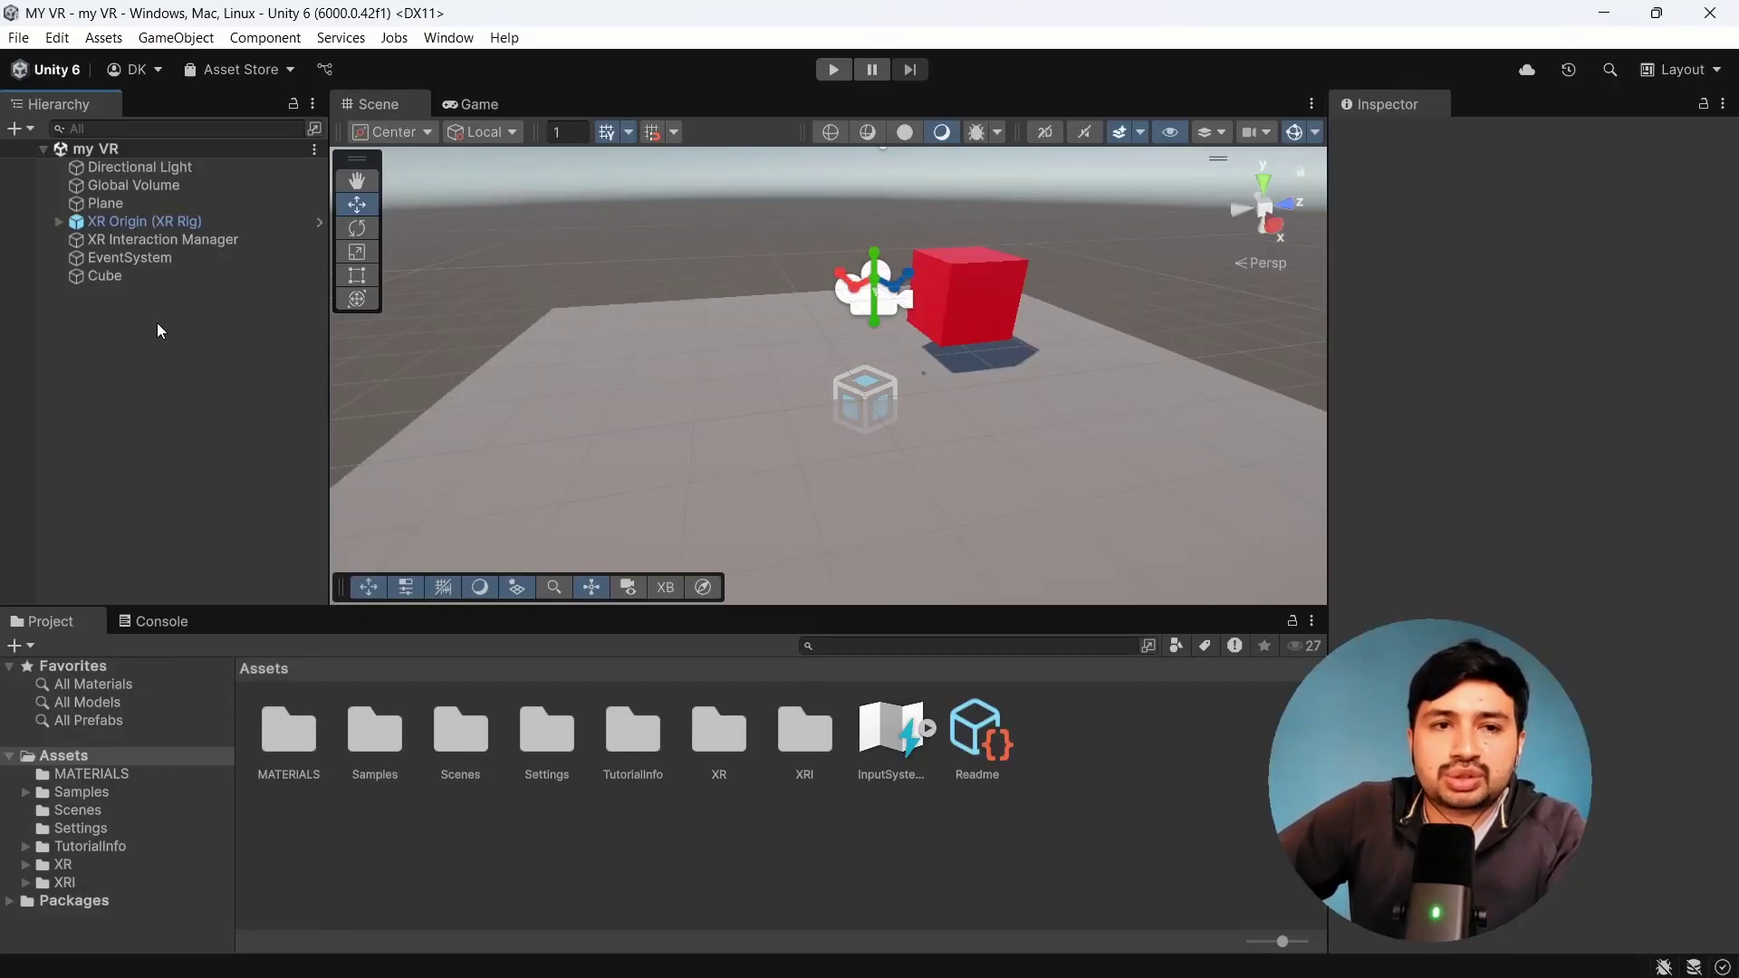
Step: Add an XR Teleportation Area to the scene, keeping its default name
right_click(101, 319)
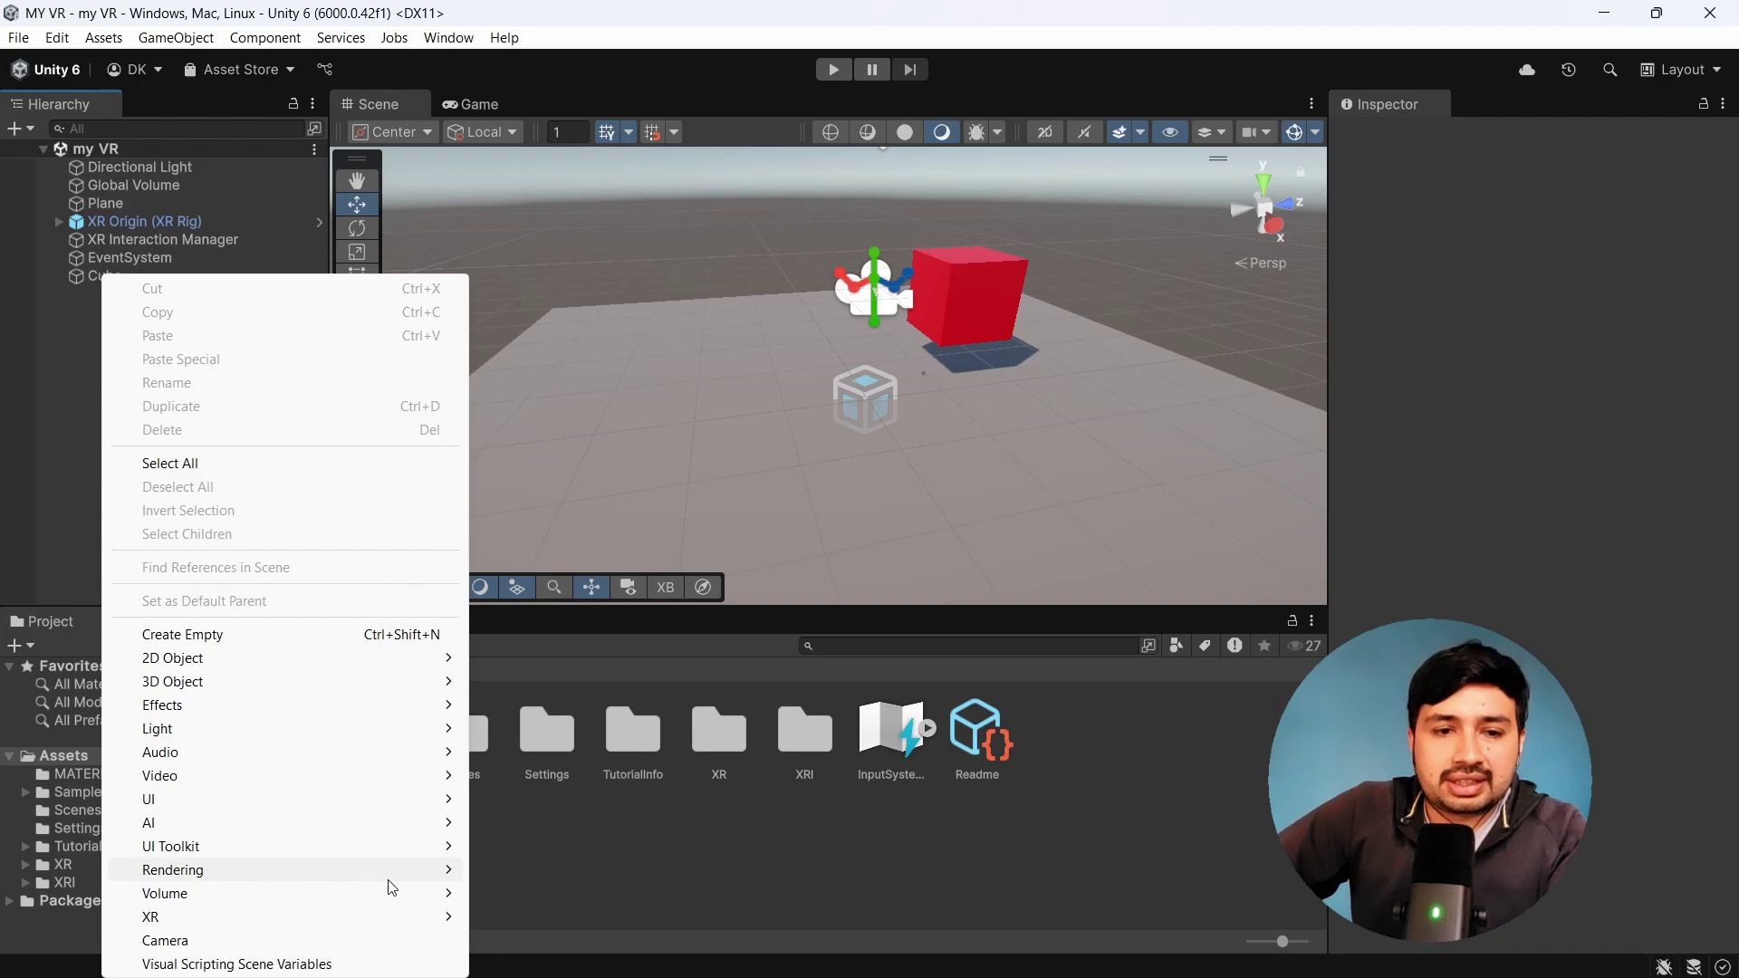
mouse_move(452, 929)
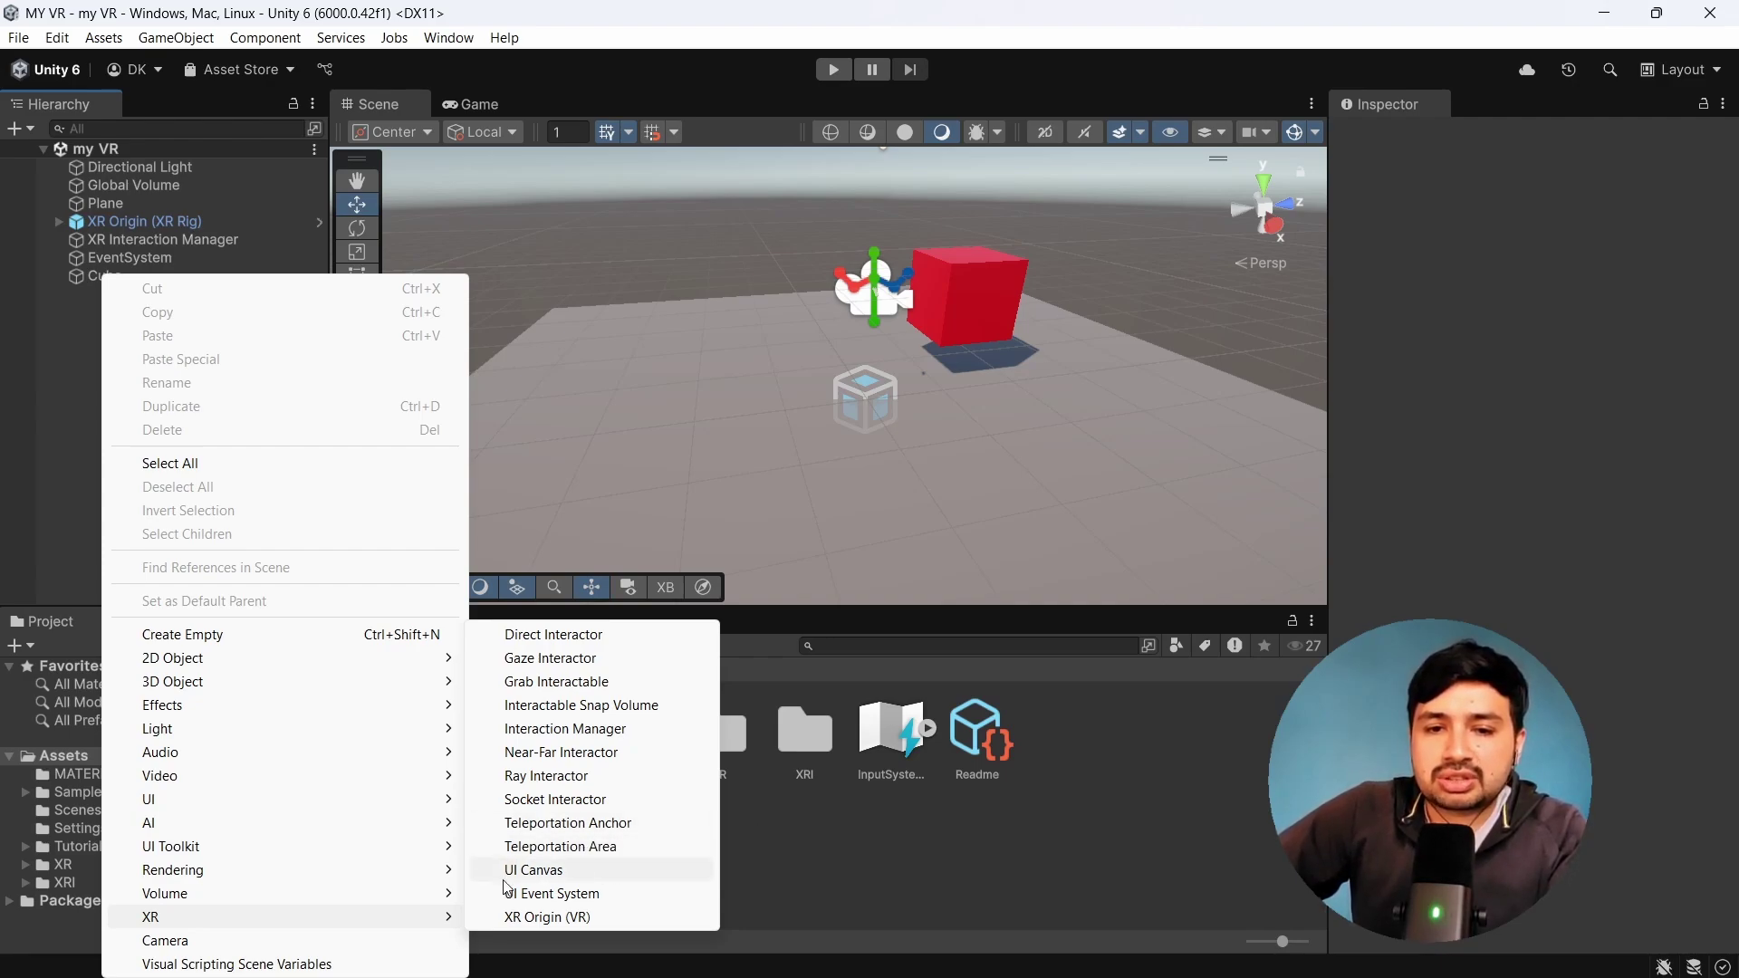
left_click(53, 466)
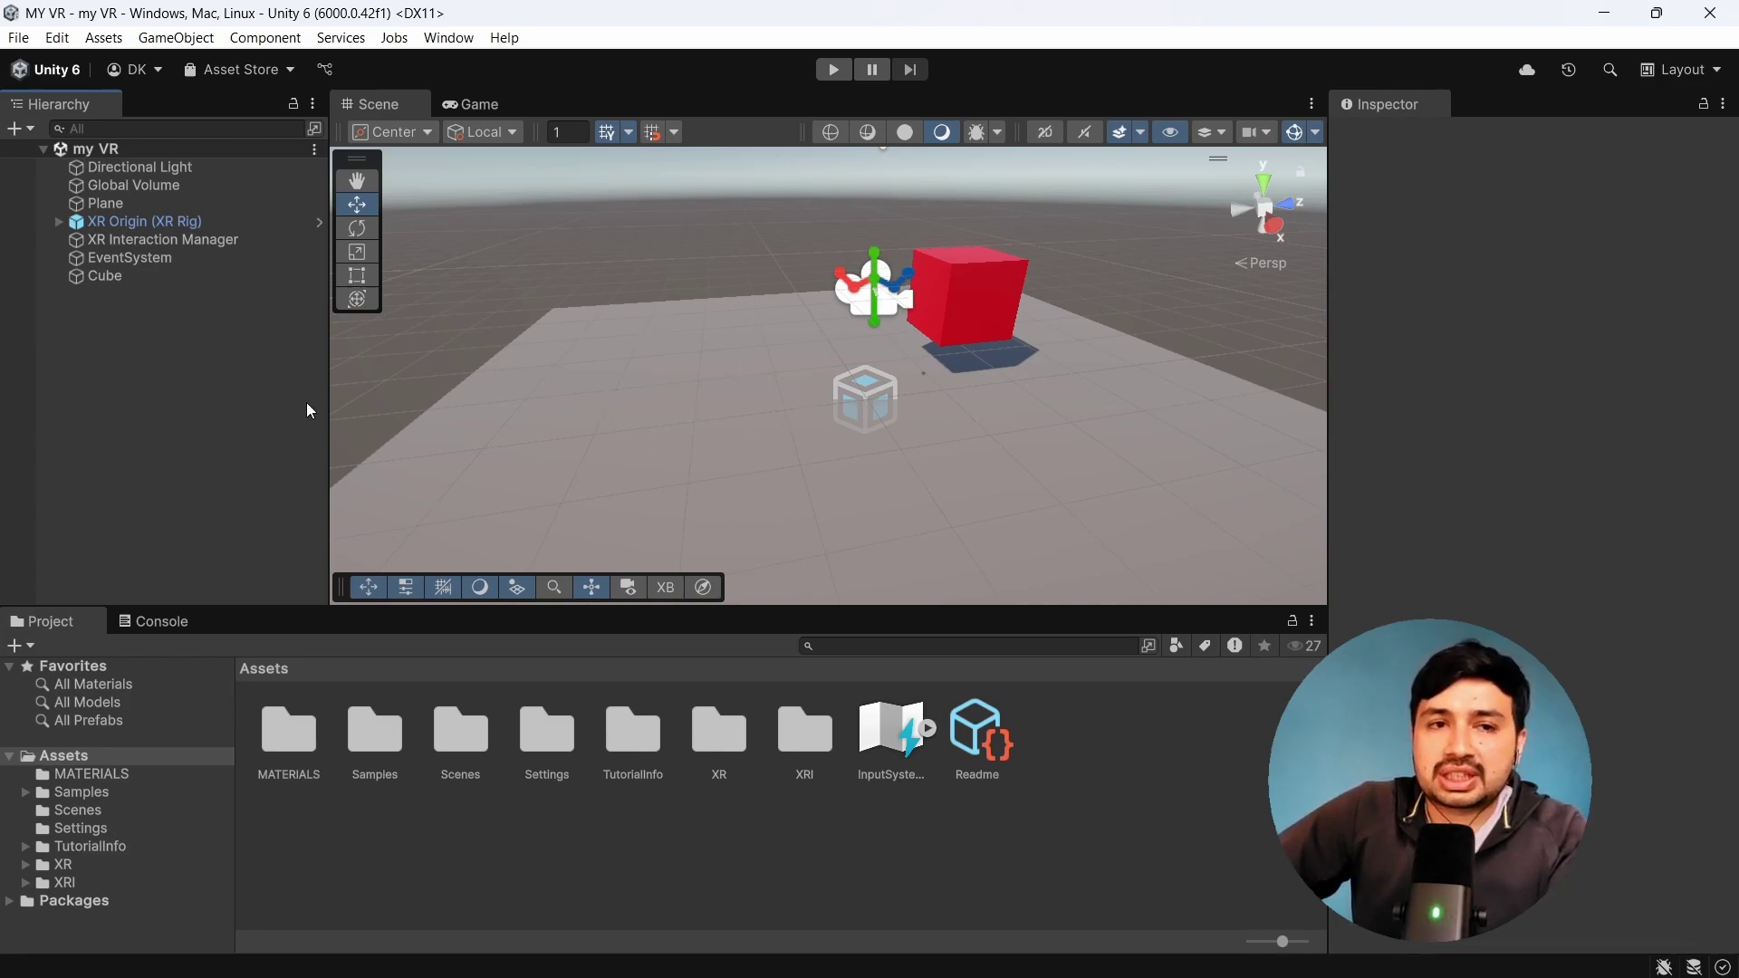
right_click(121, 310)
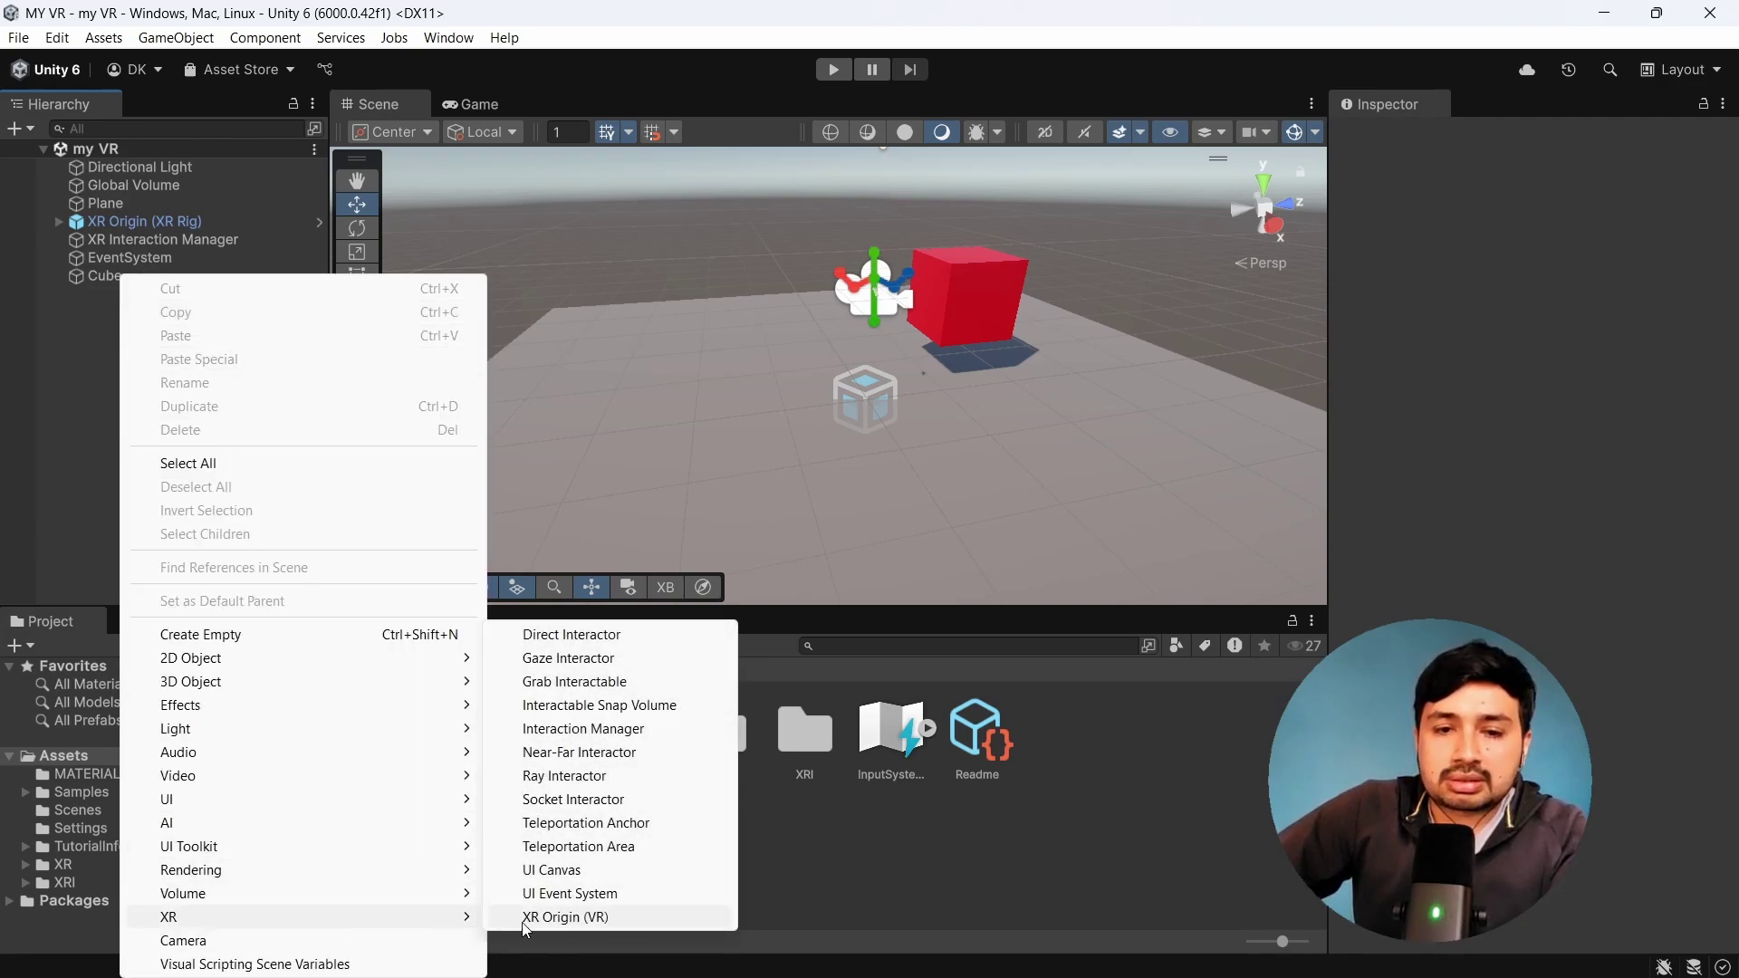
left_click(575, 848)
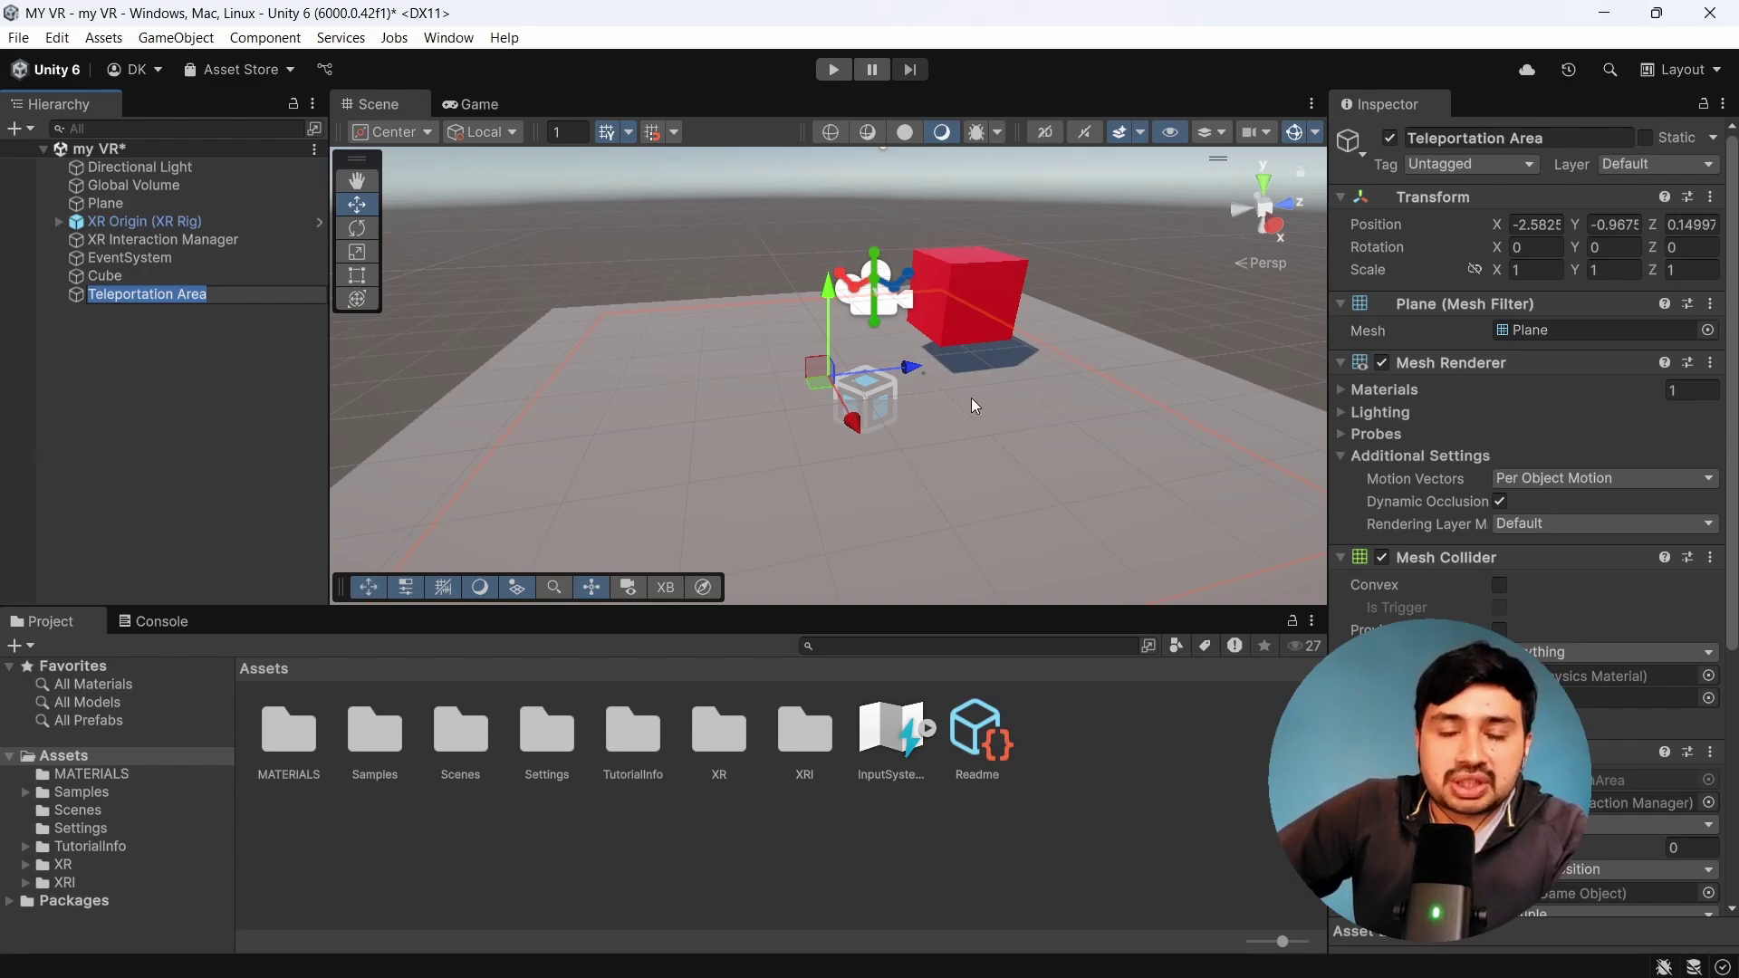
left_click(133, 301)
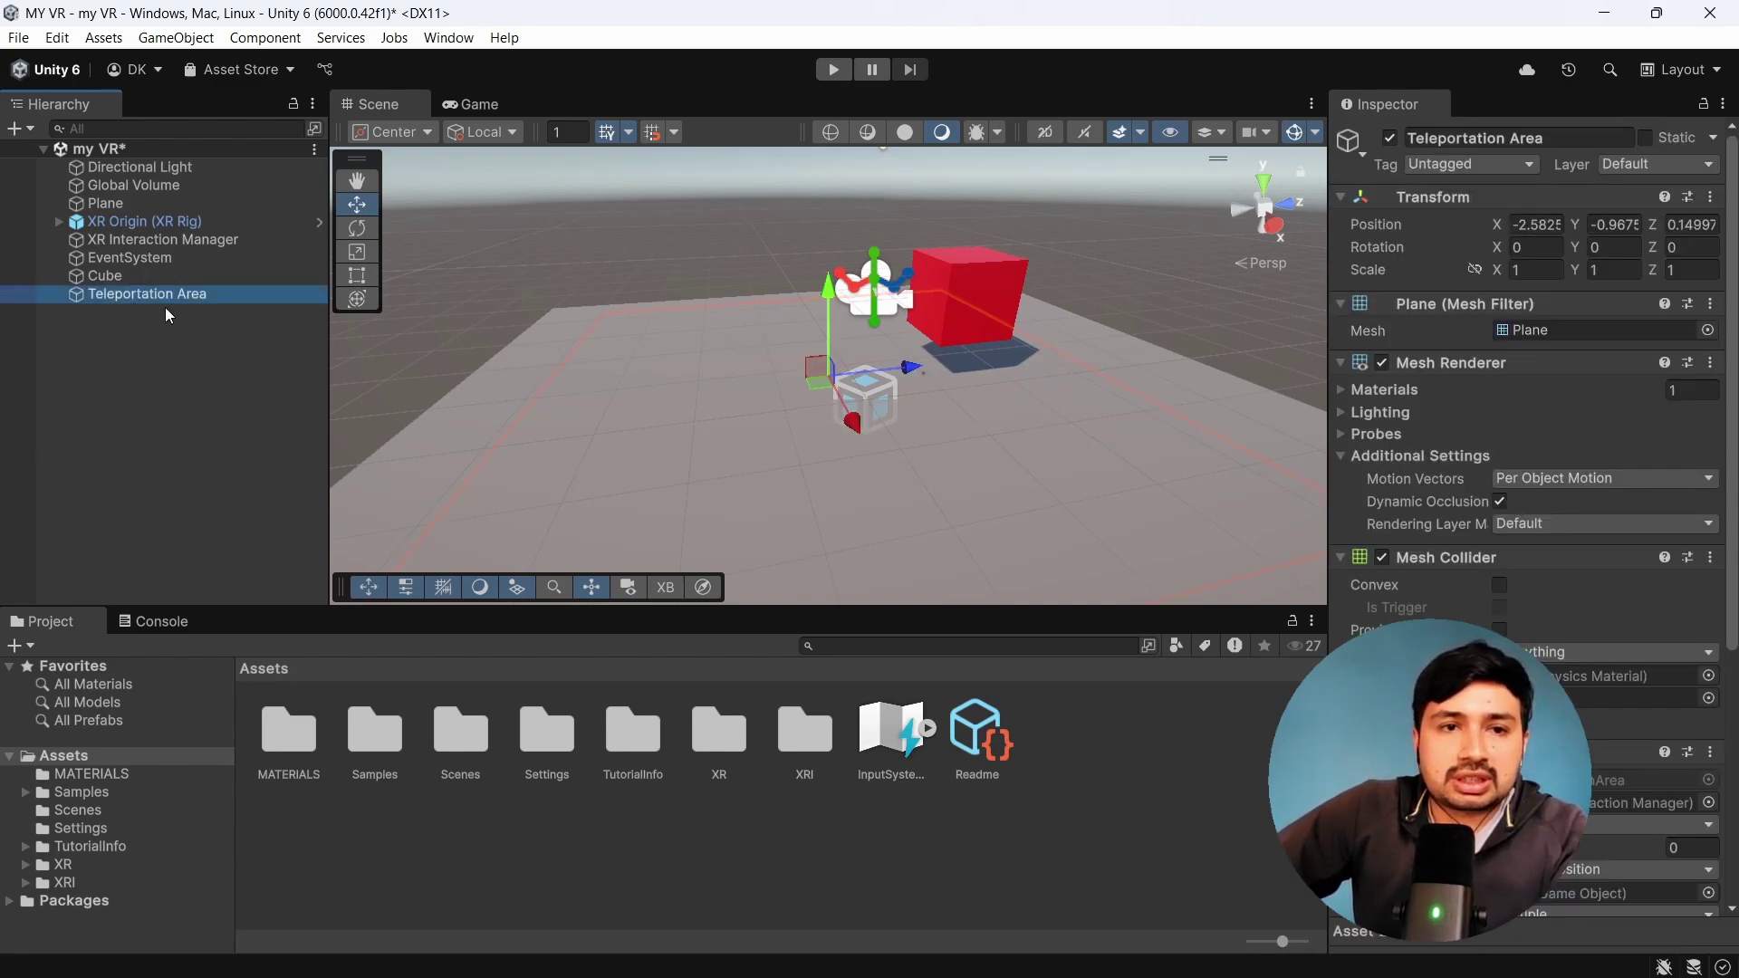
Step: Raise the Teleportation Area plane to Y 0.22 and open the MATERIALS folder
left_click_drag(813, 283, 812, 230)
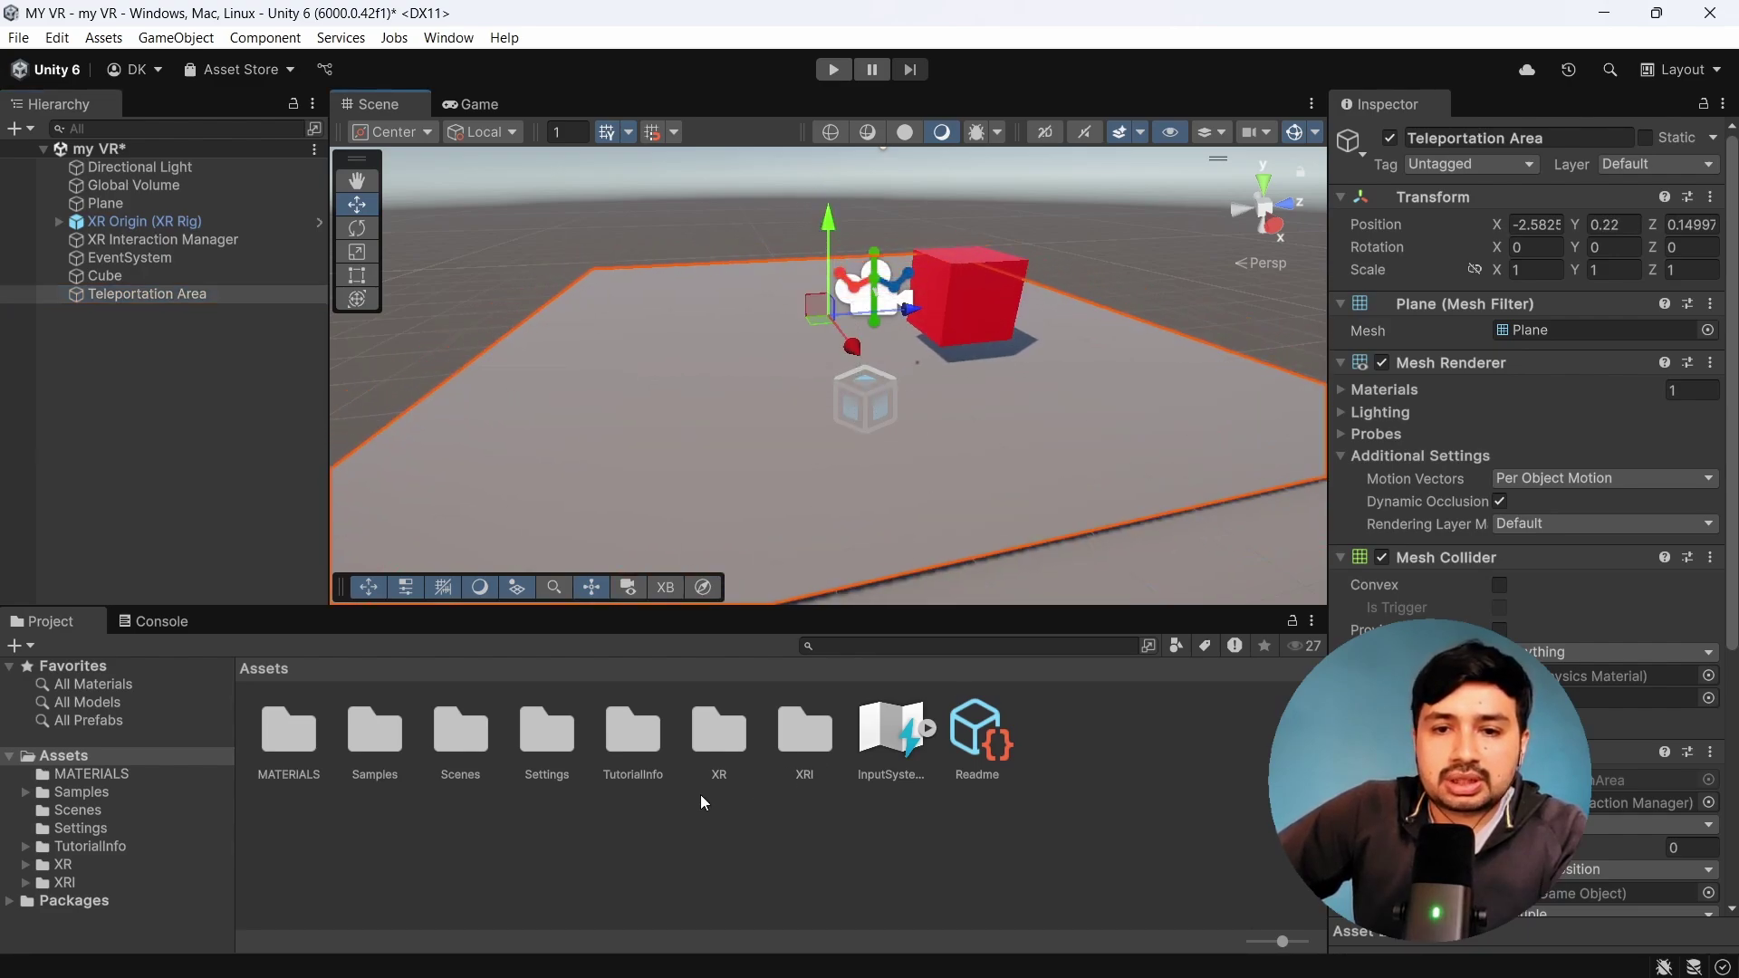
double_click(292, 727)
Step: Create a new material named Blue in the MATERIALS folder
right_click(418, 773)
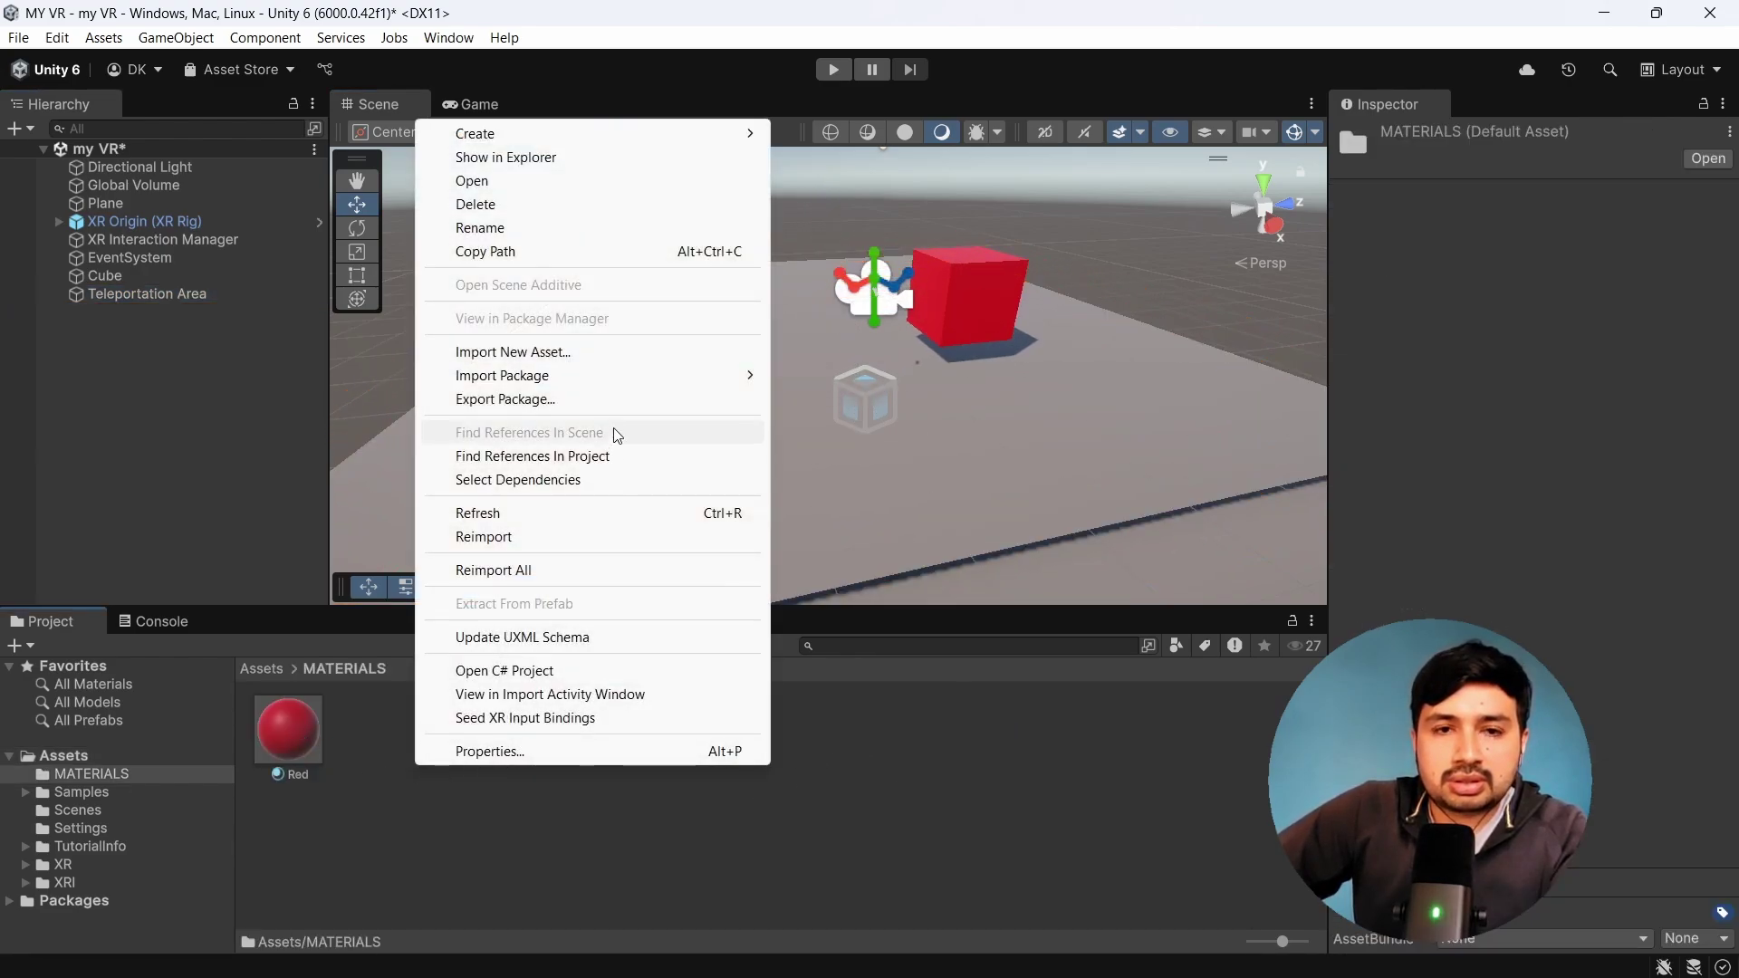
mouse_move(716, 137)
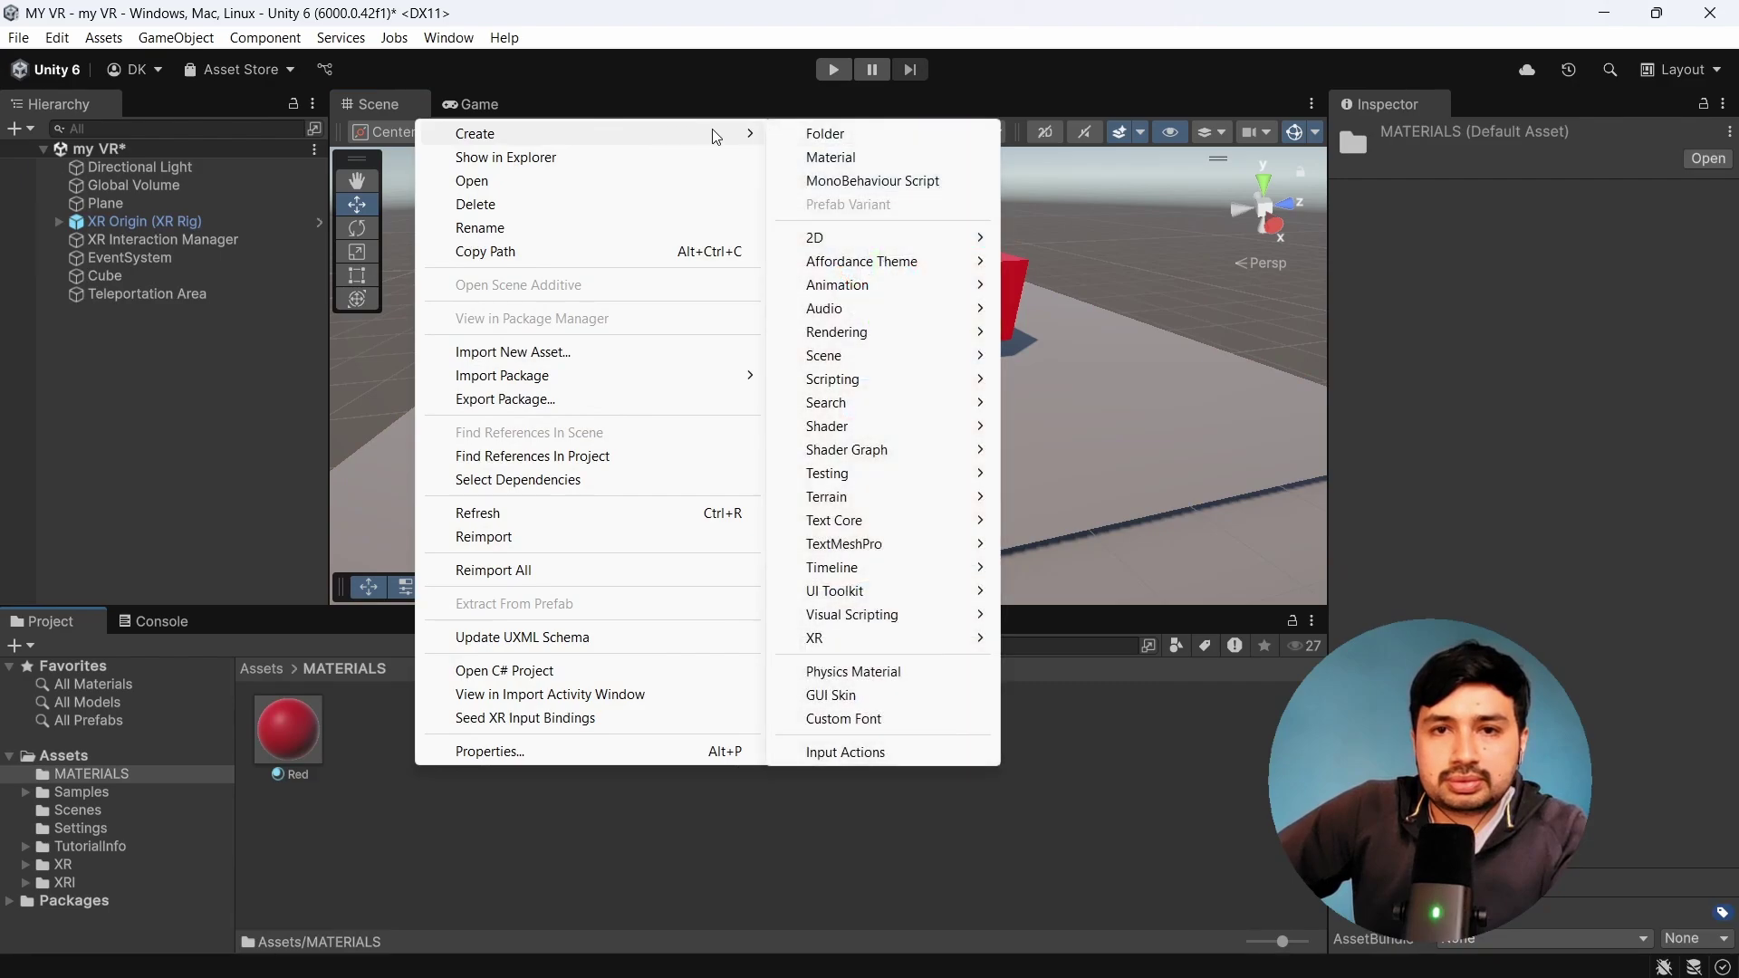
left_click(830, 156)
type("Blue")
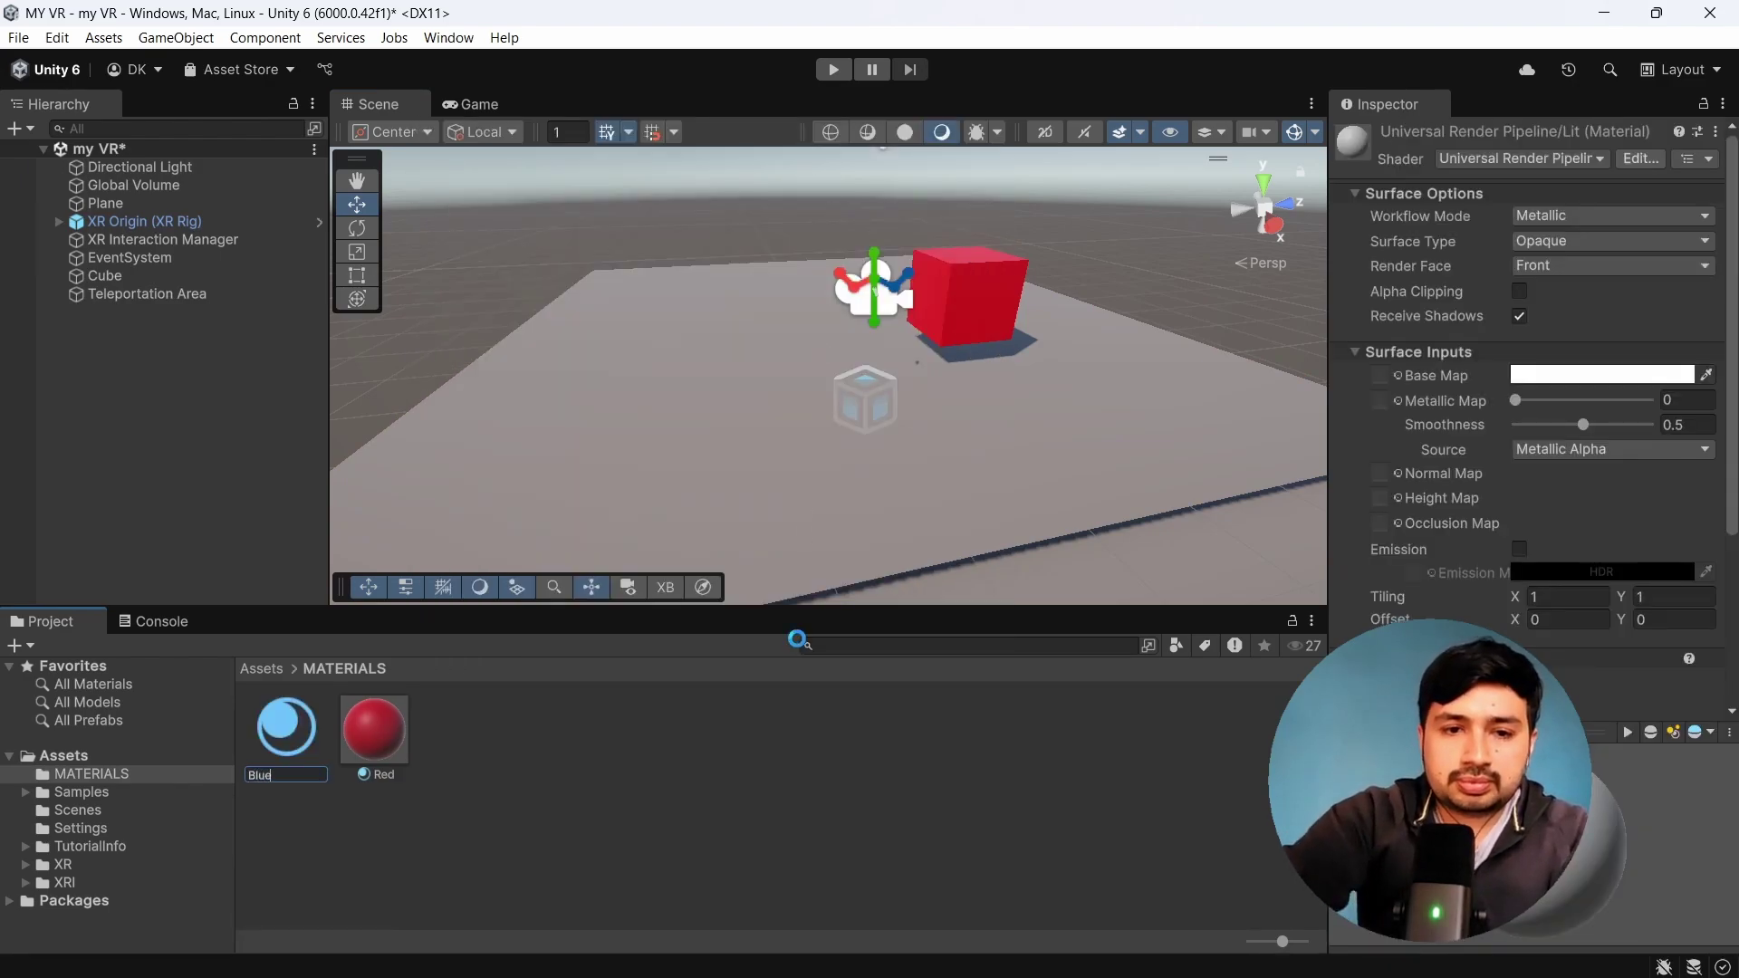
key("Return")
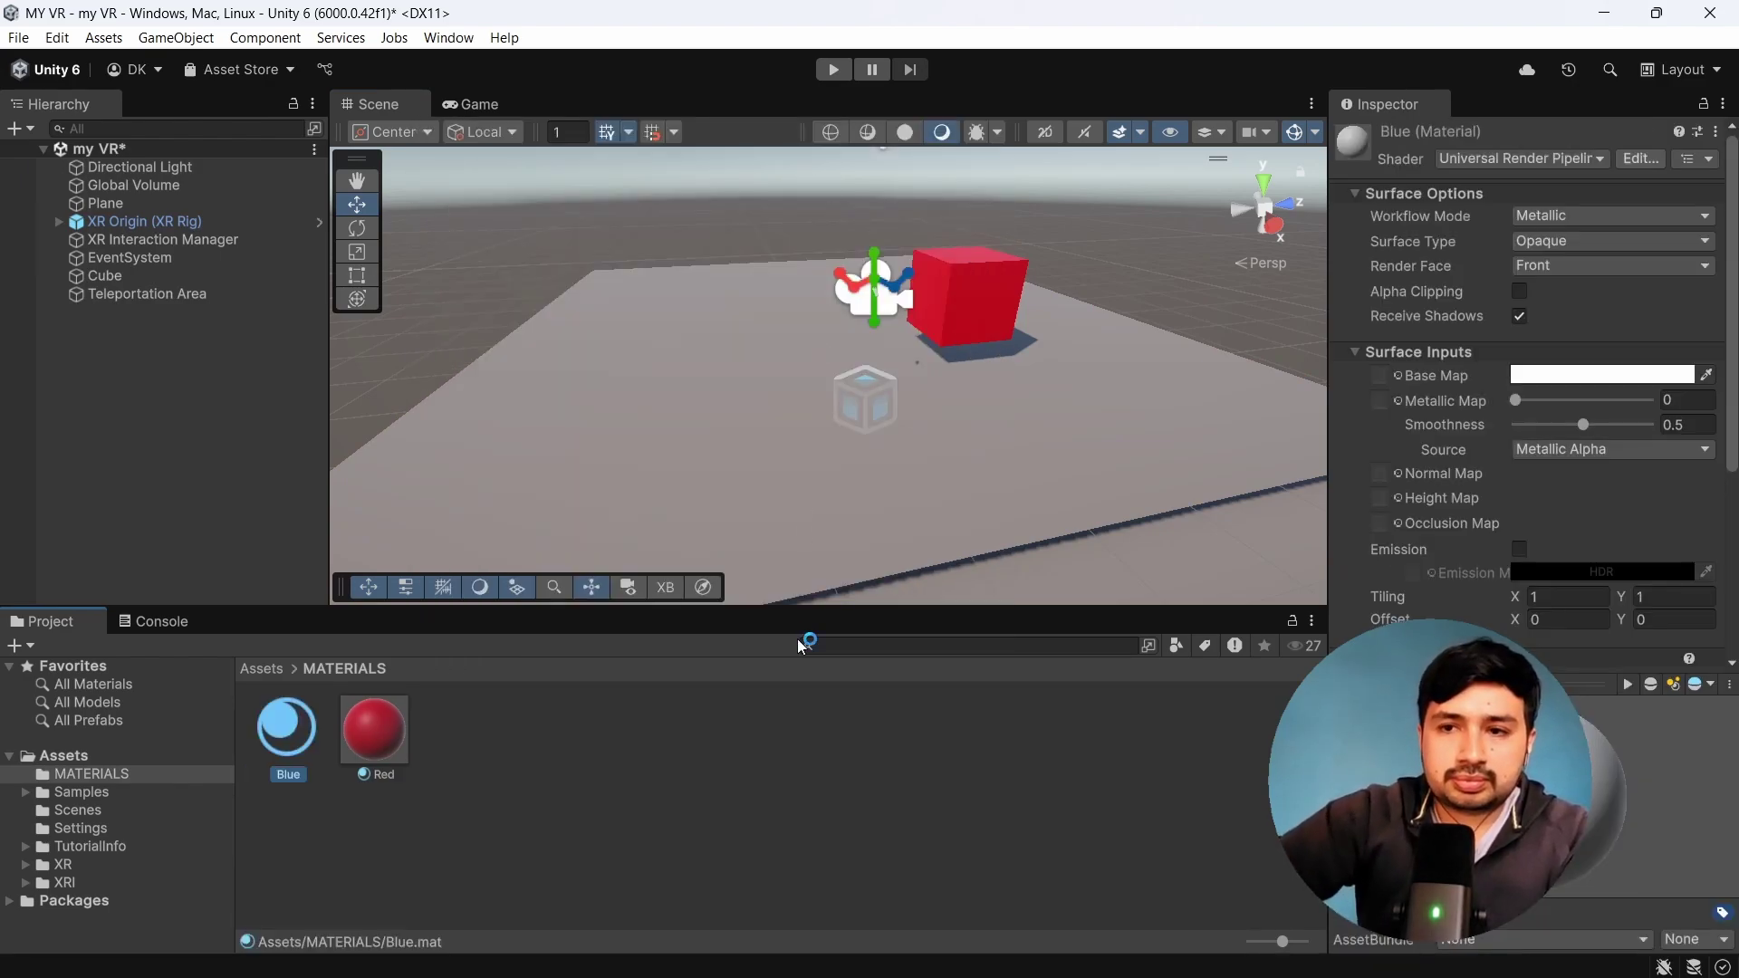
Step: Set Blue's base colour to 0098FF and apply it to the Teleportation Area plane
left_click(1579, 372)
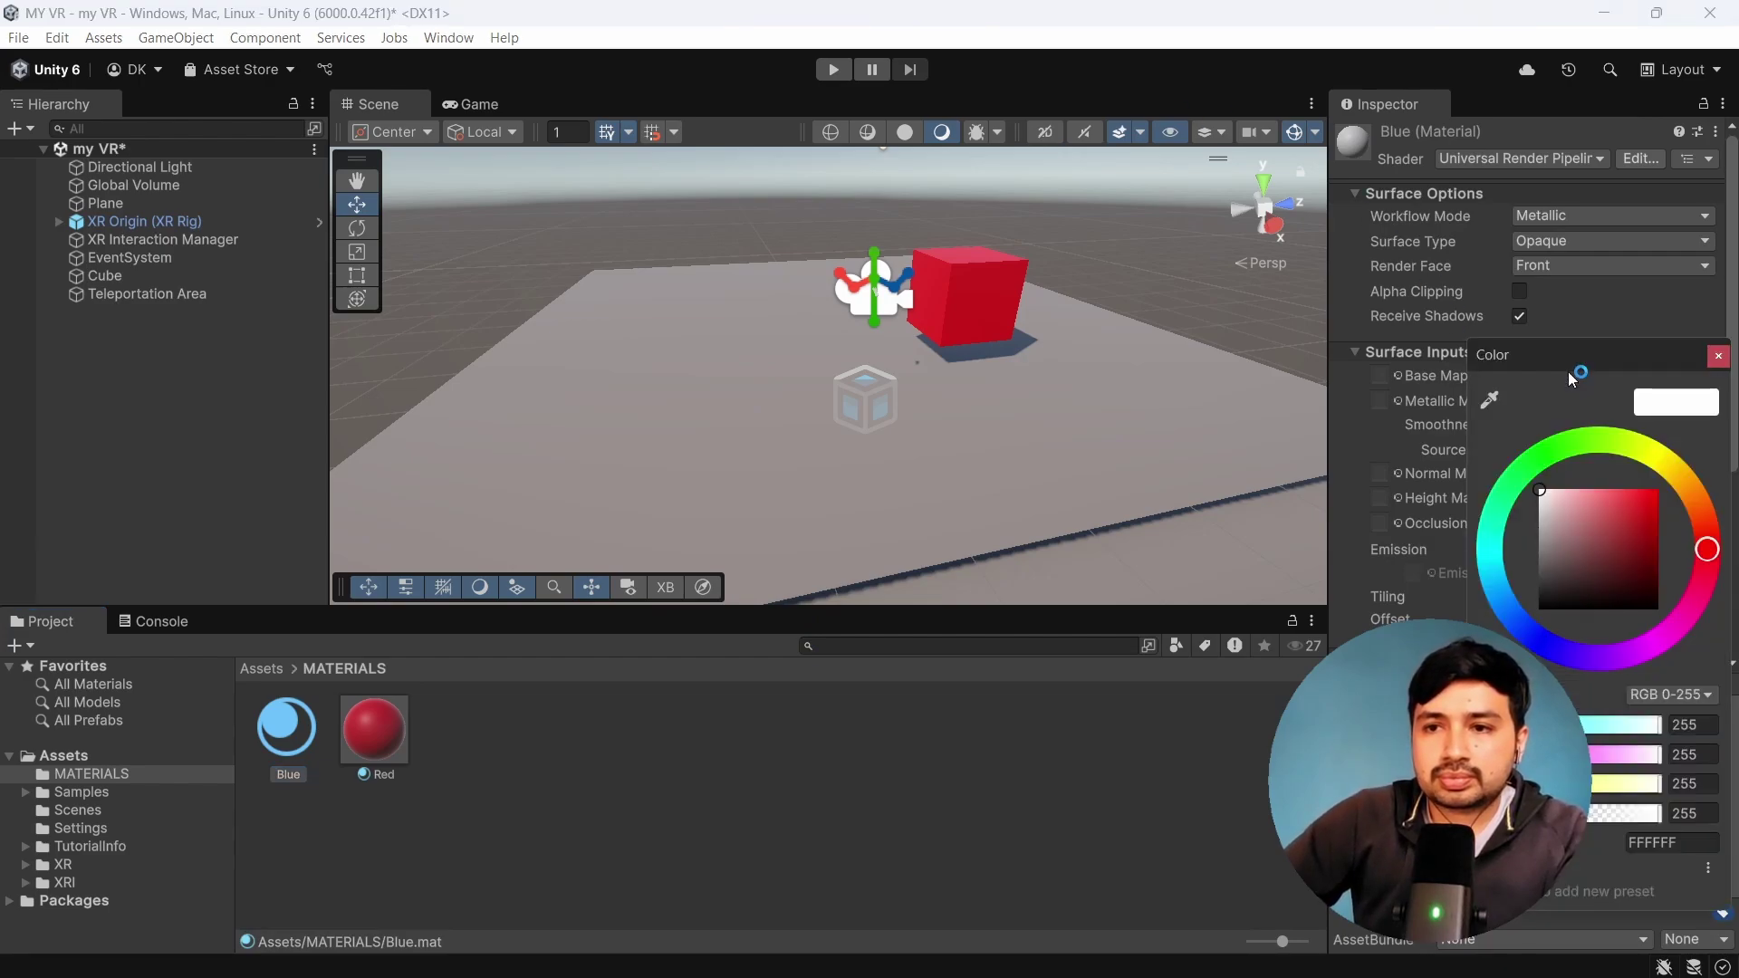
left_click_drag(1519, 607, 1485, 585)
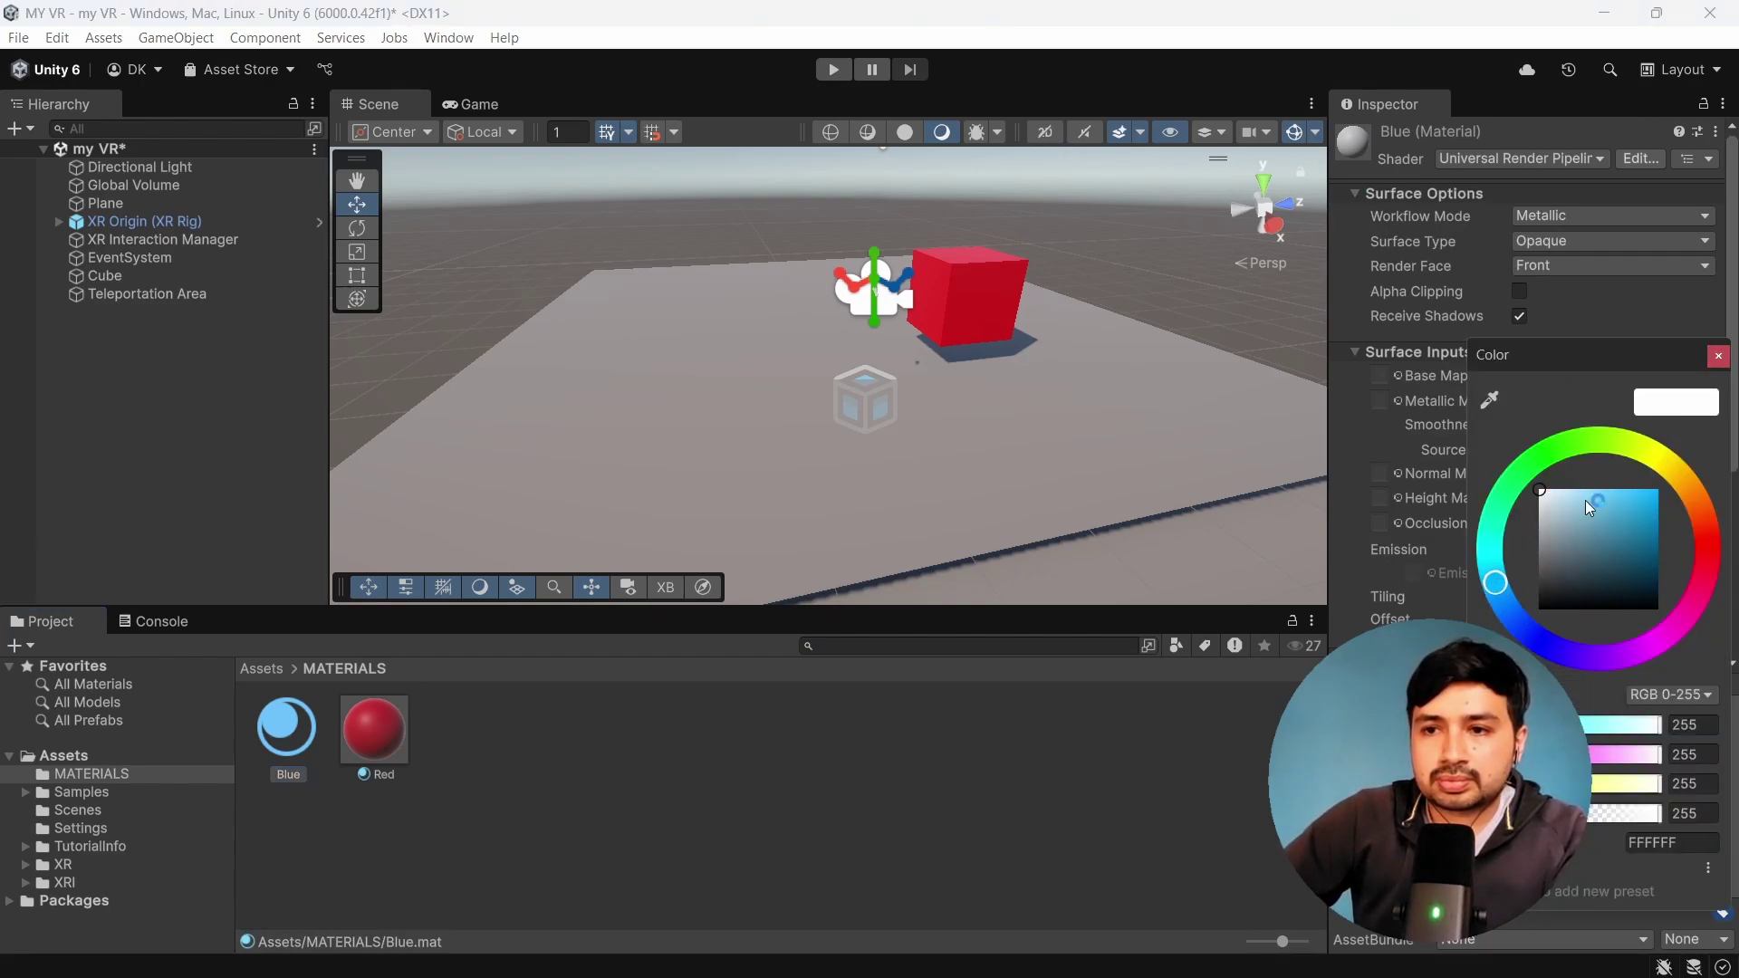
left_click_drag(1587, 505, 1663, 482)
left_click_drag(1503, 588, 1502, 595)
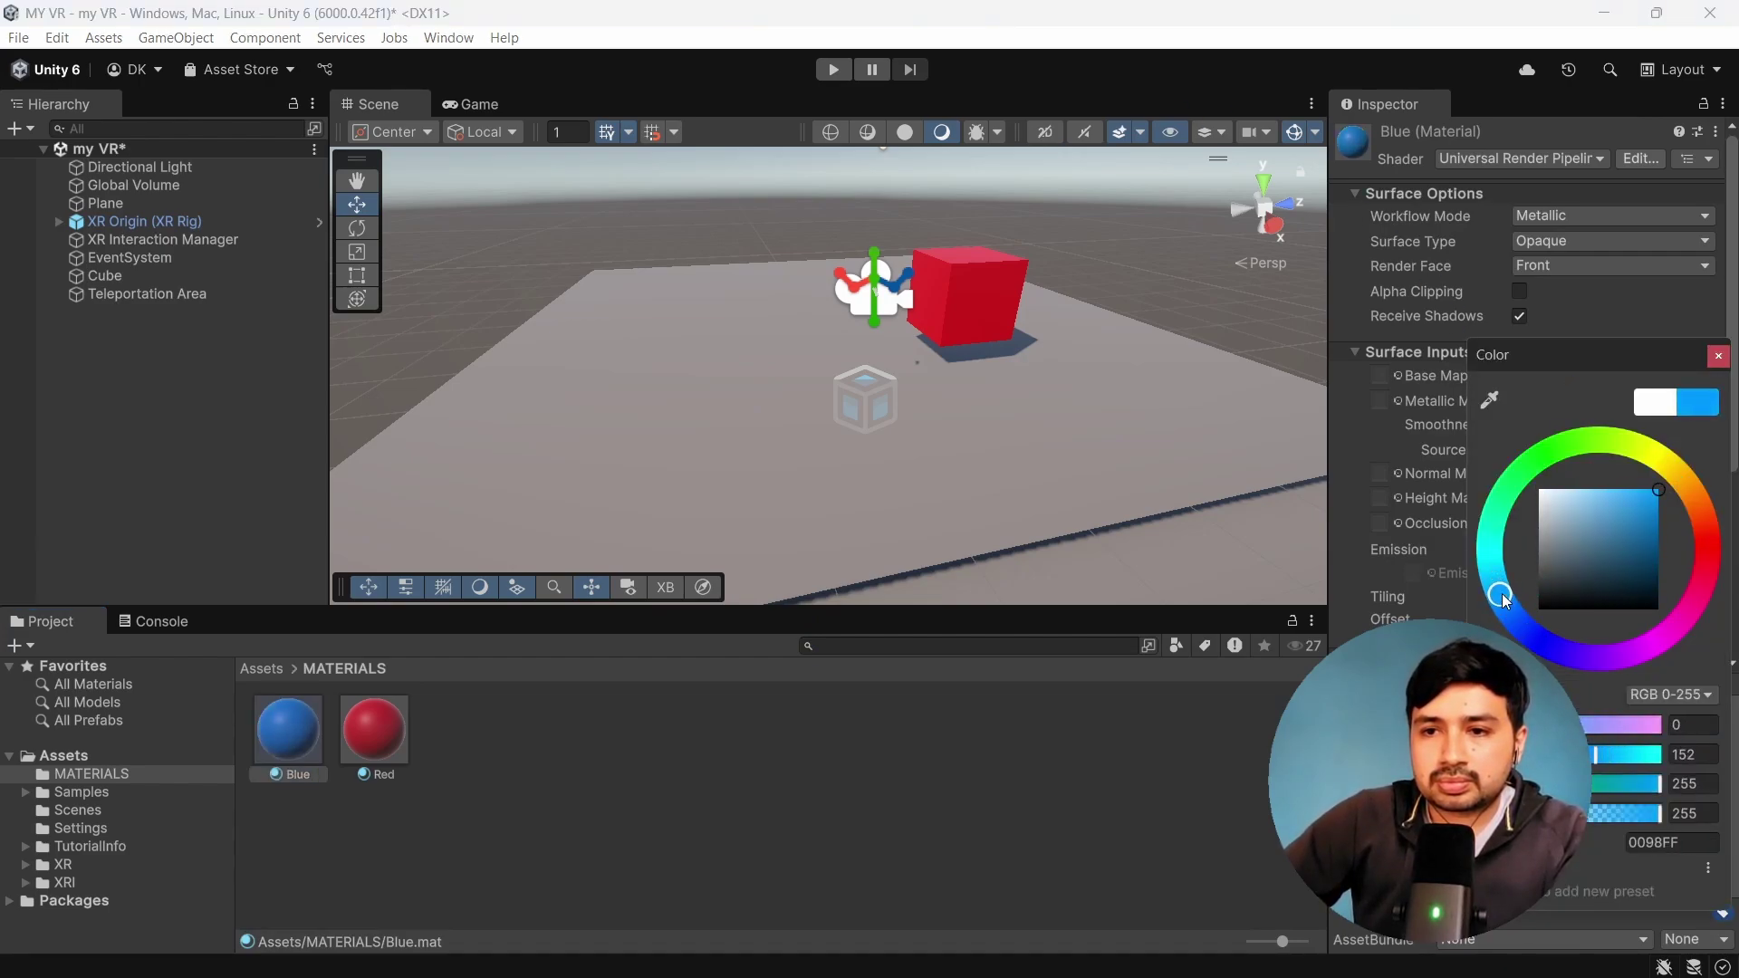
left_click_drag(296, 725, 456, 535)
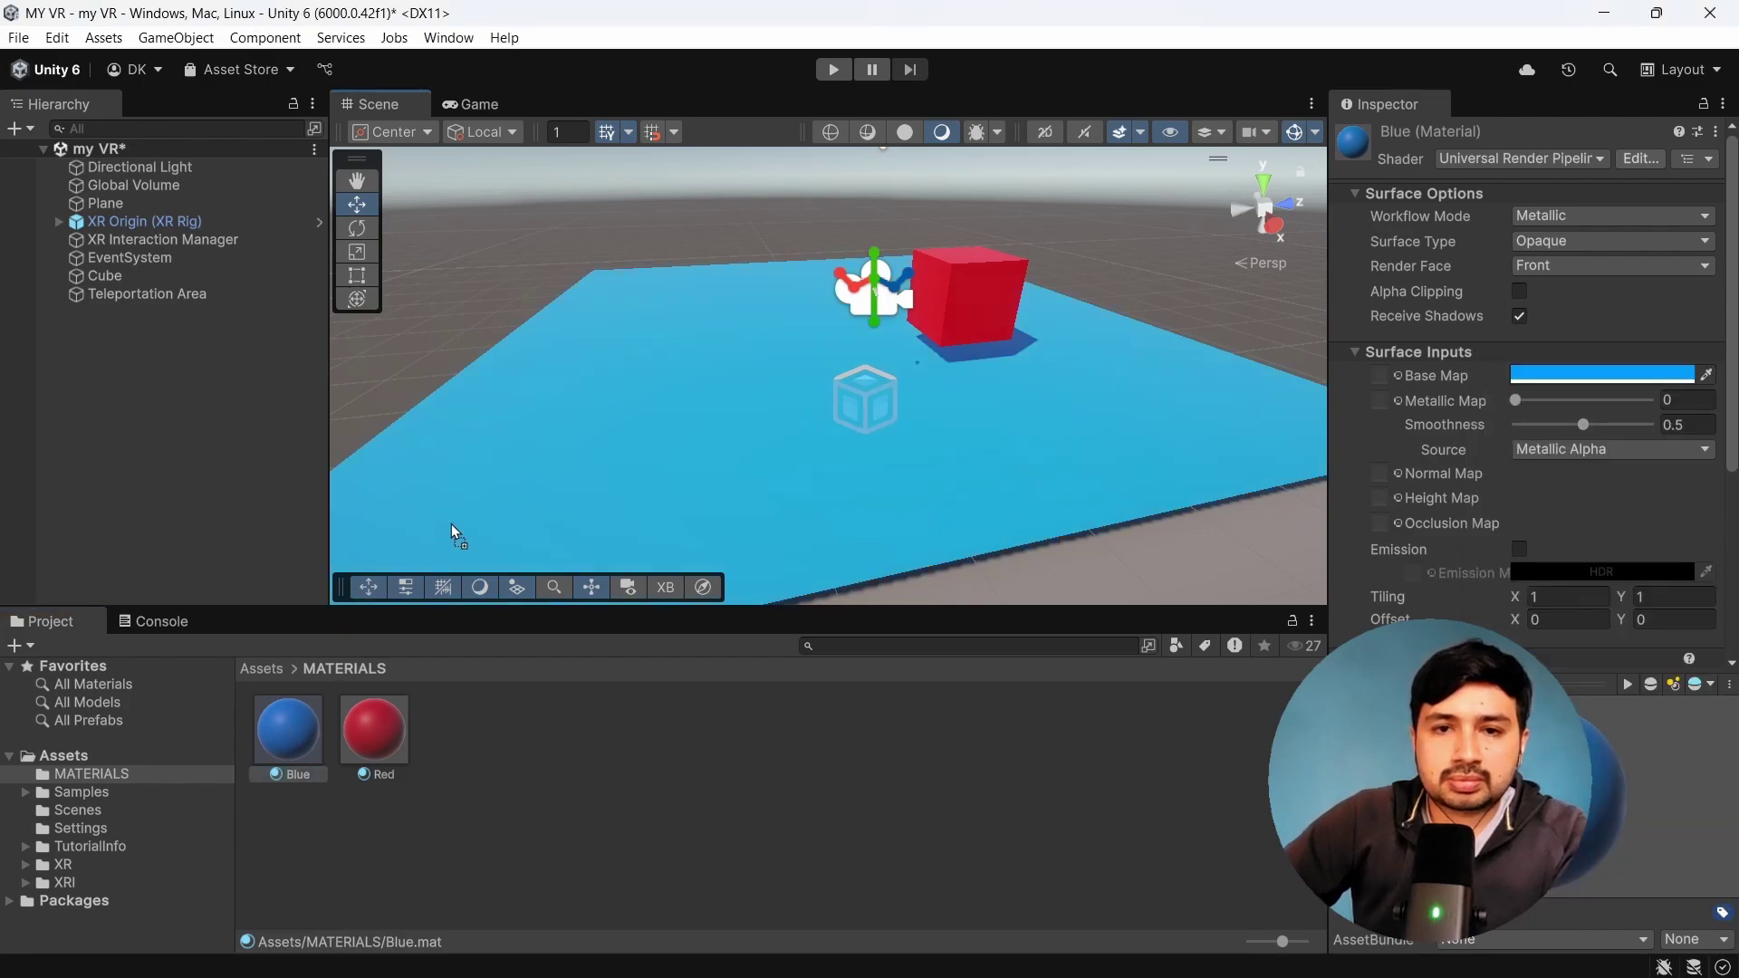
scroll(567, 472, "down", 3)
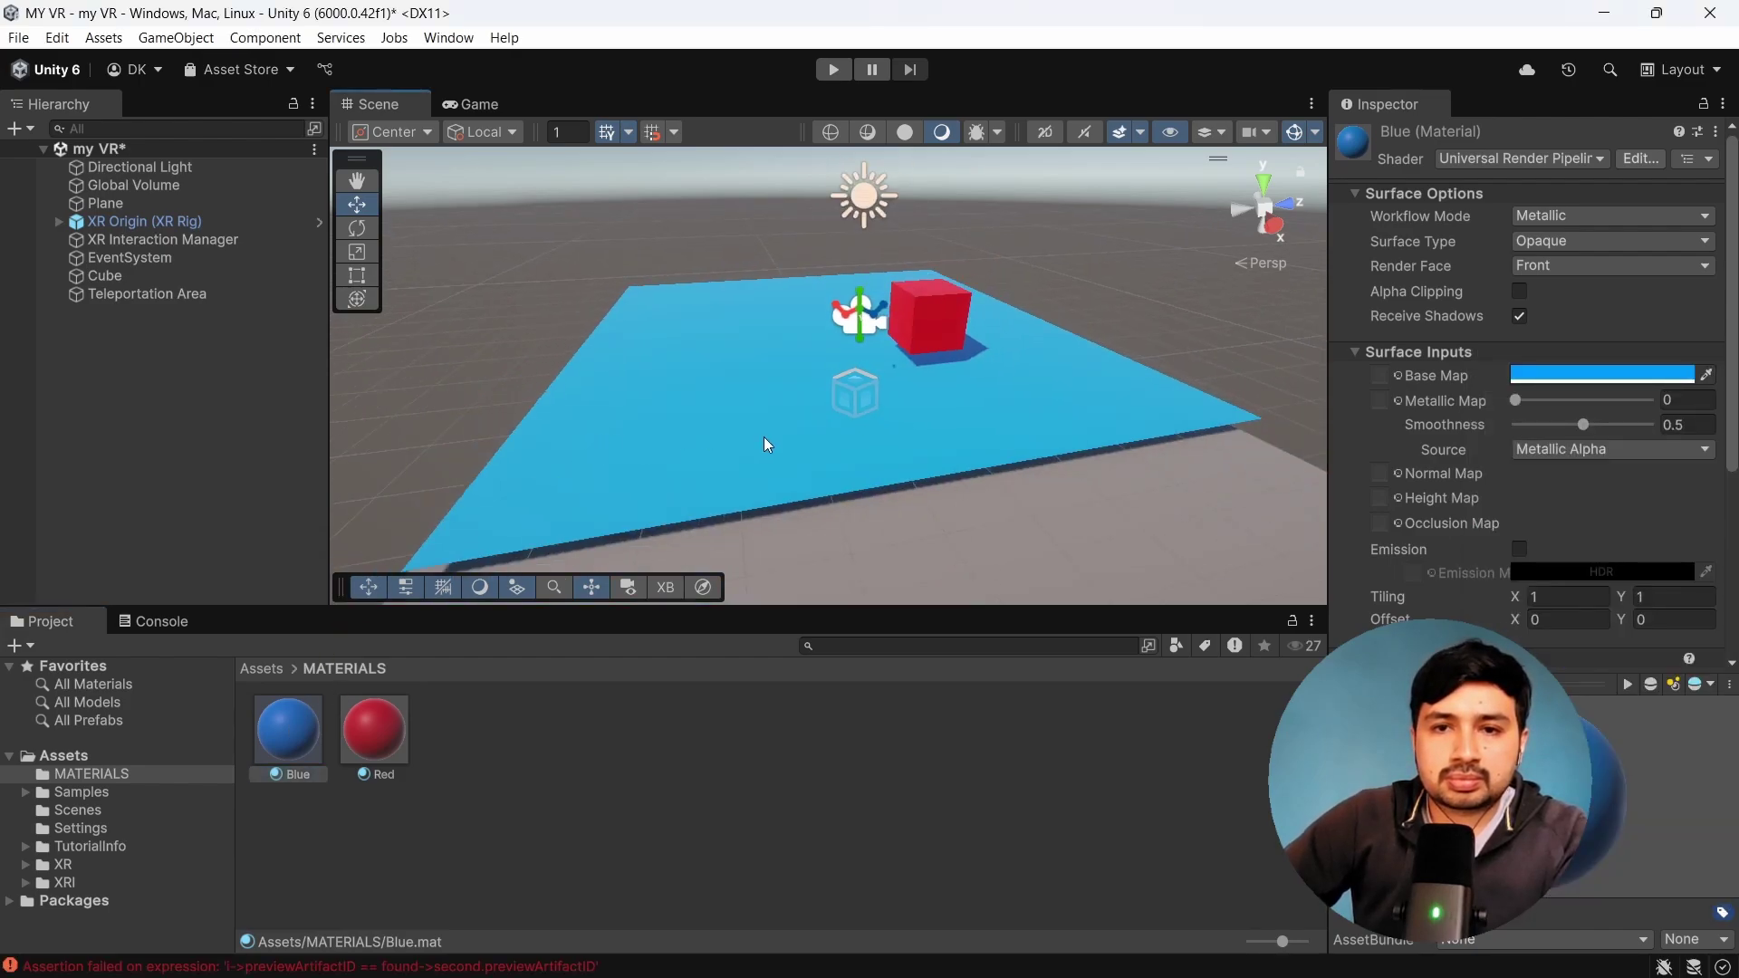
Step: Set the Teleportation Area's scale value to 0.5
left_click(357, 252)
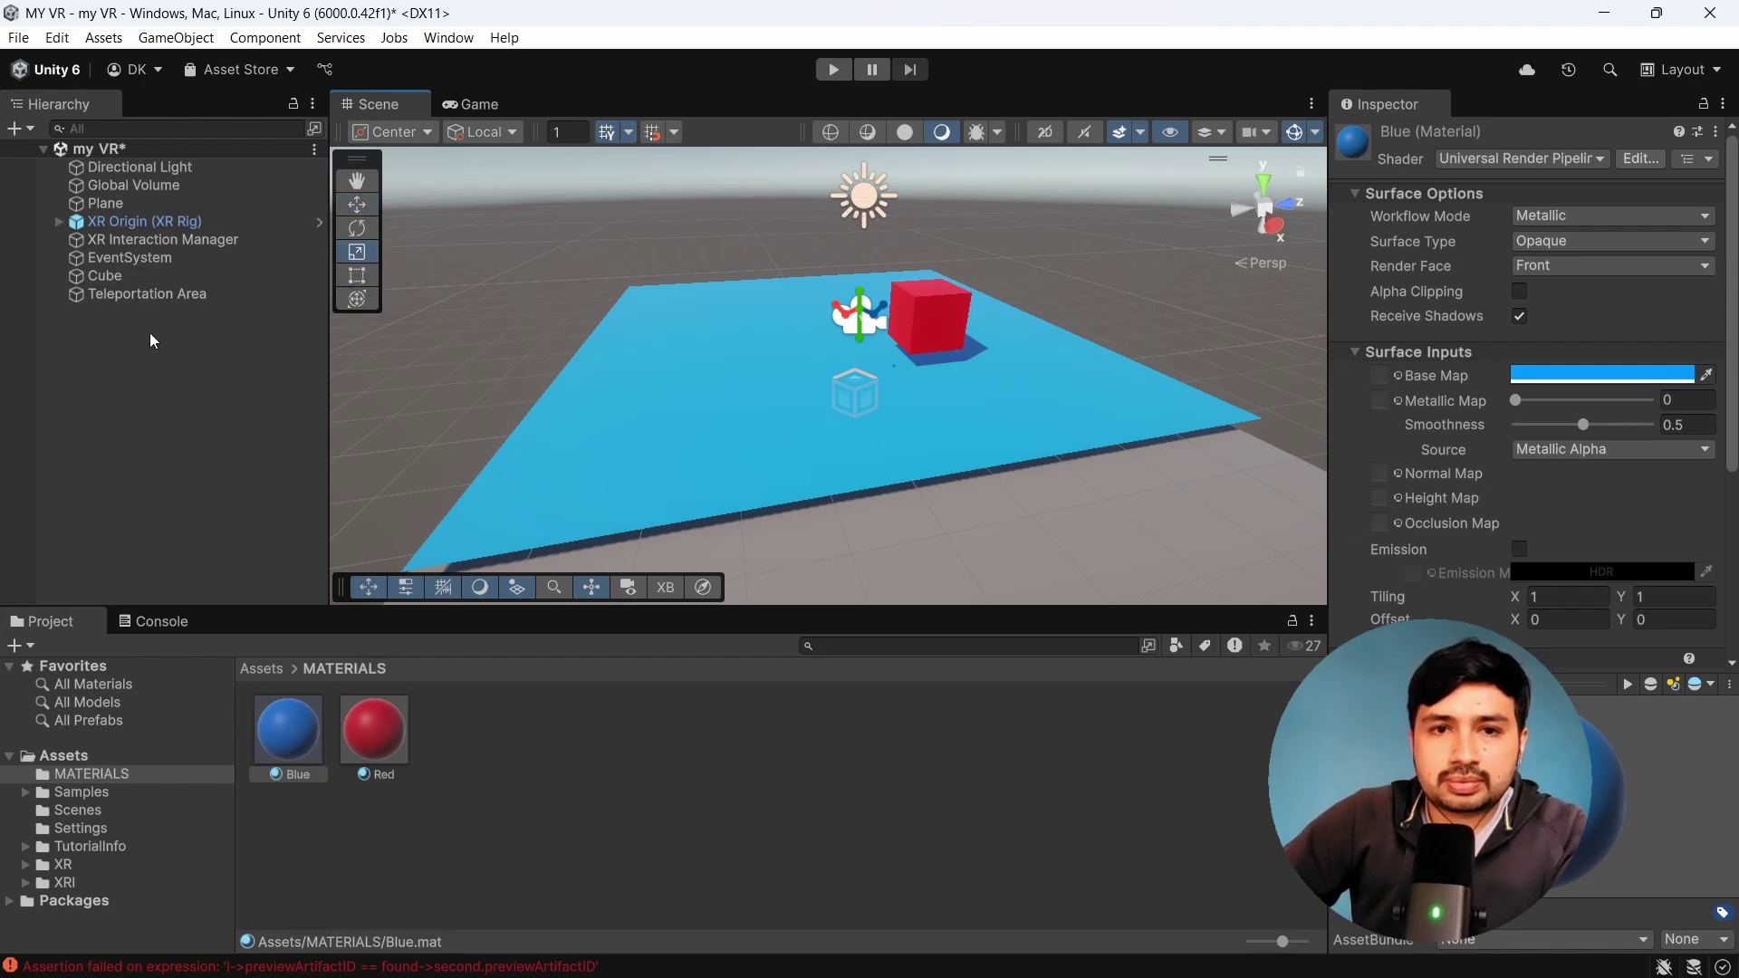
left_click(136, 295)
left_click(1529, 271)
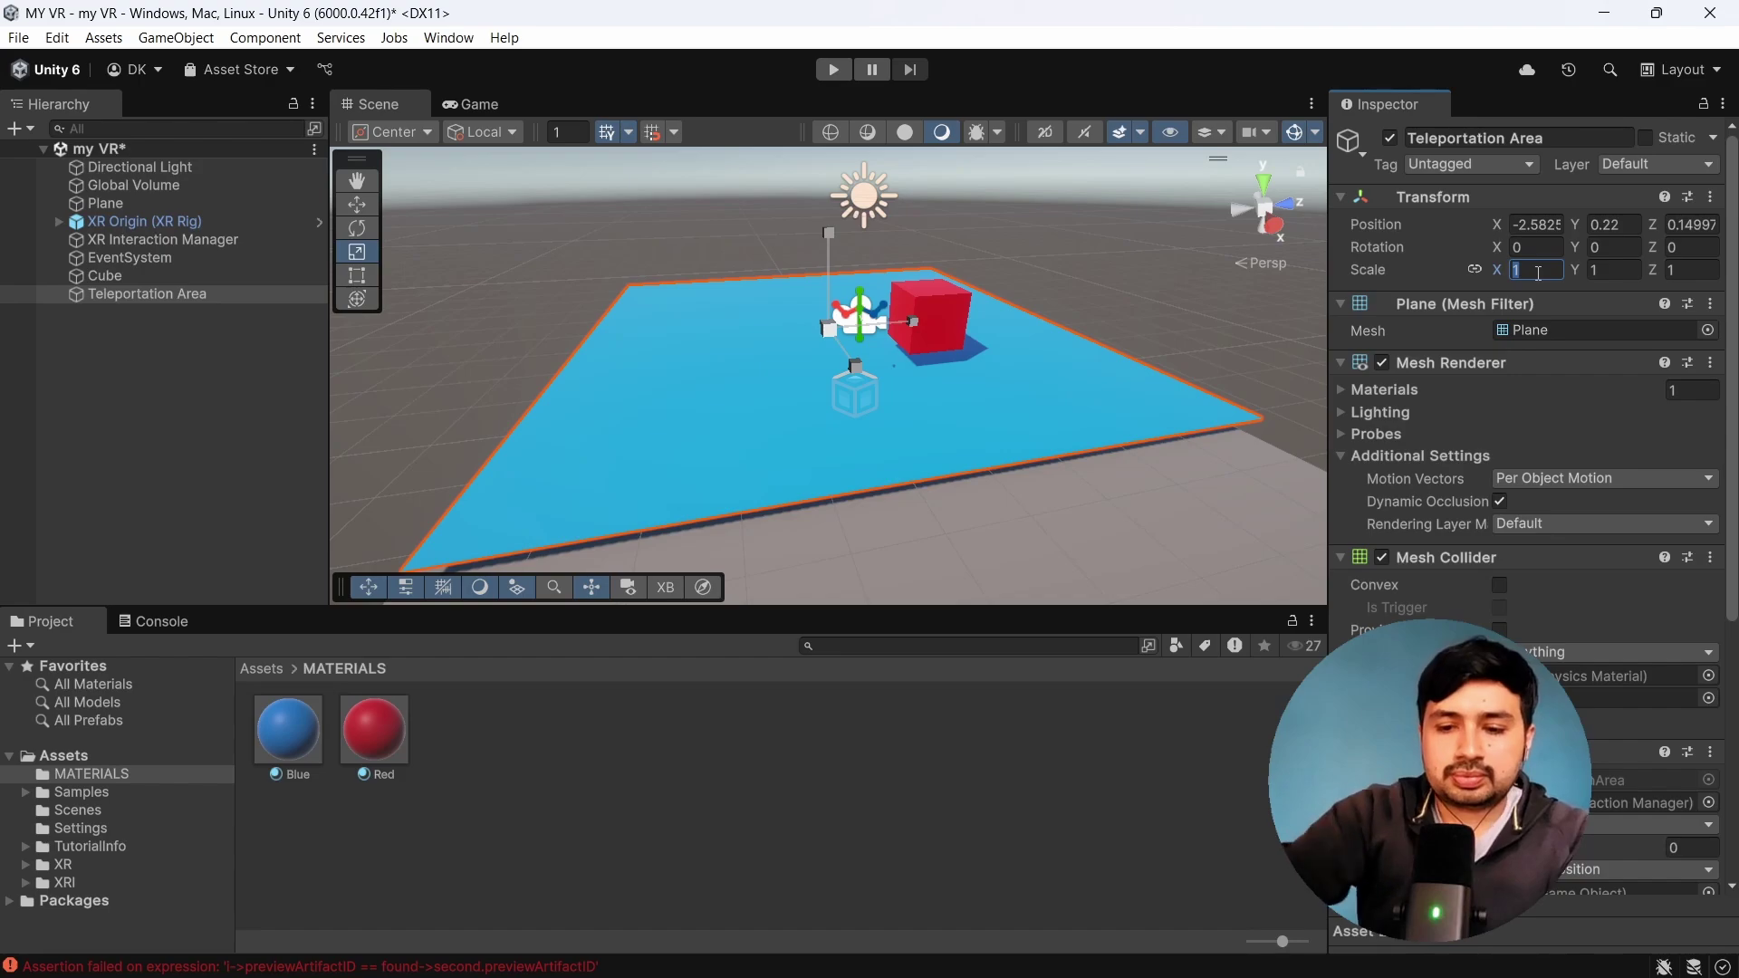
type(".5")
key("Return")
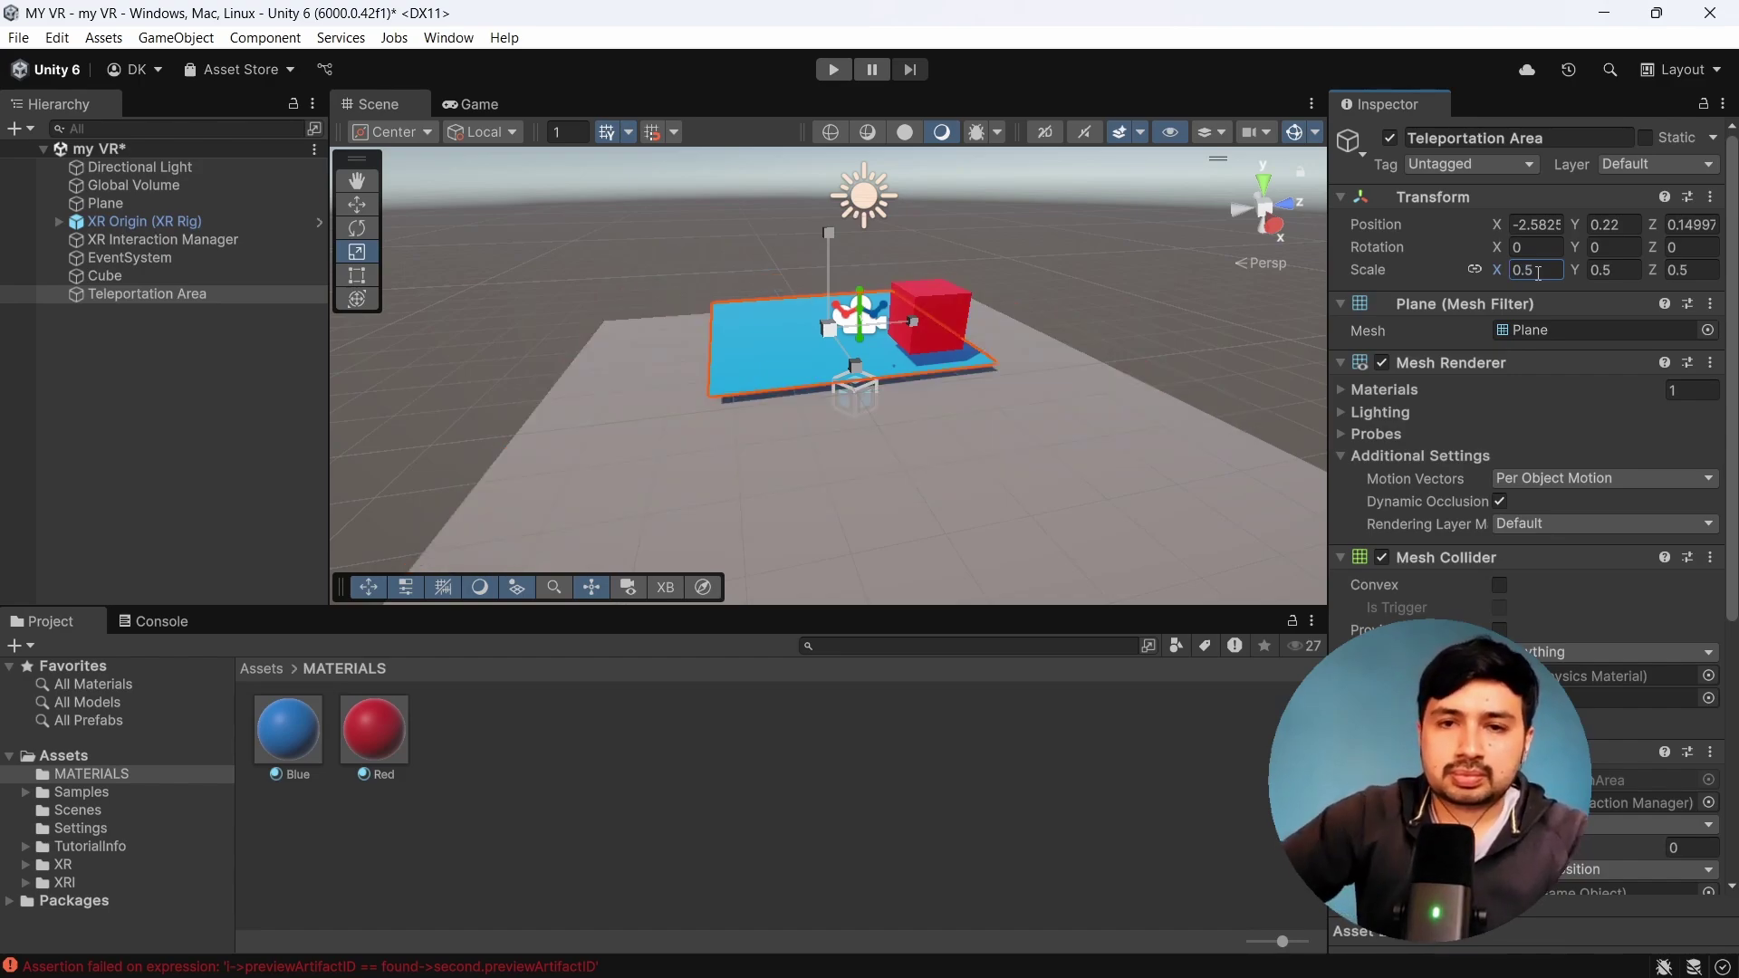
Step: Slide the teleport area along Z, lower it, and shrink it uniformly
key("w")
left_click_drag(906, 324, 797, 354)
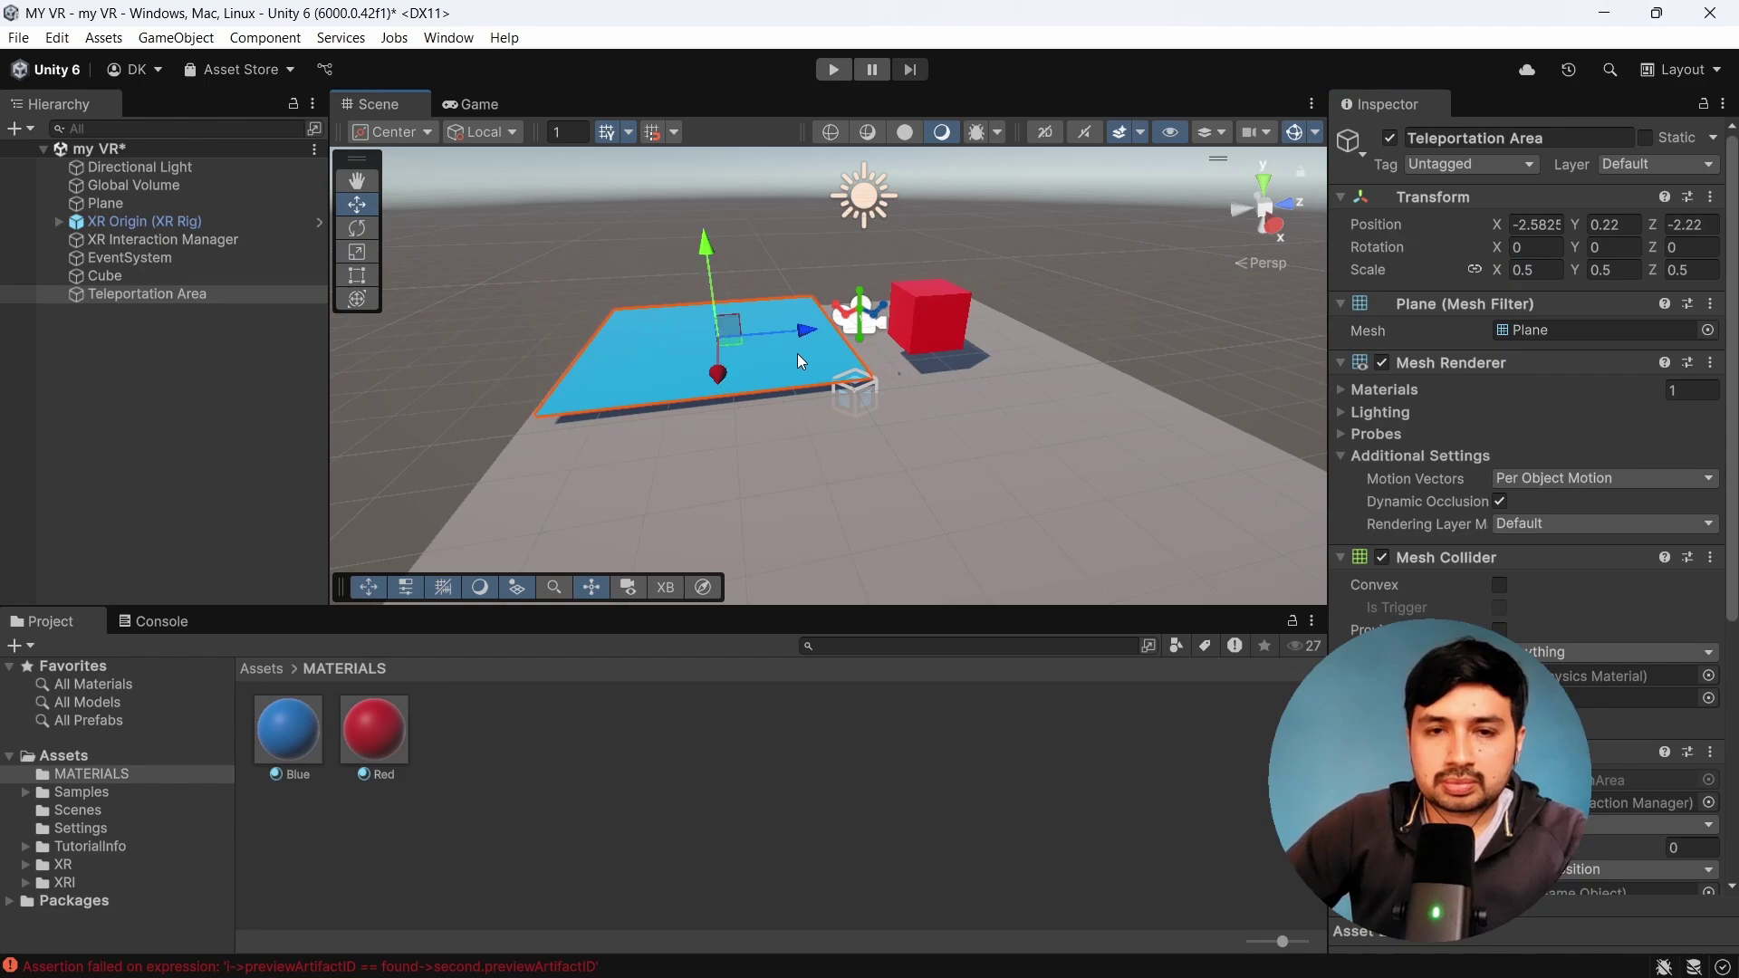
left_click_drag(709, 240, 712, 263)
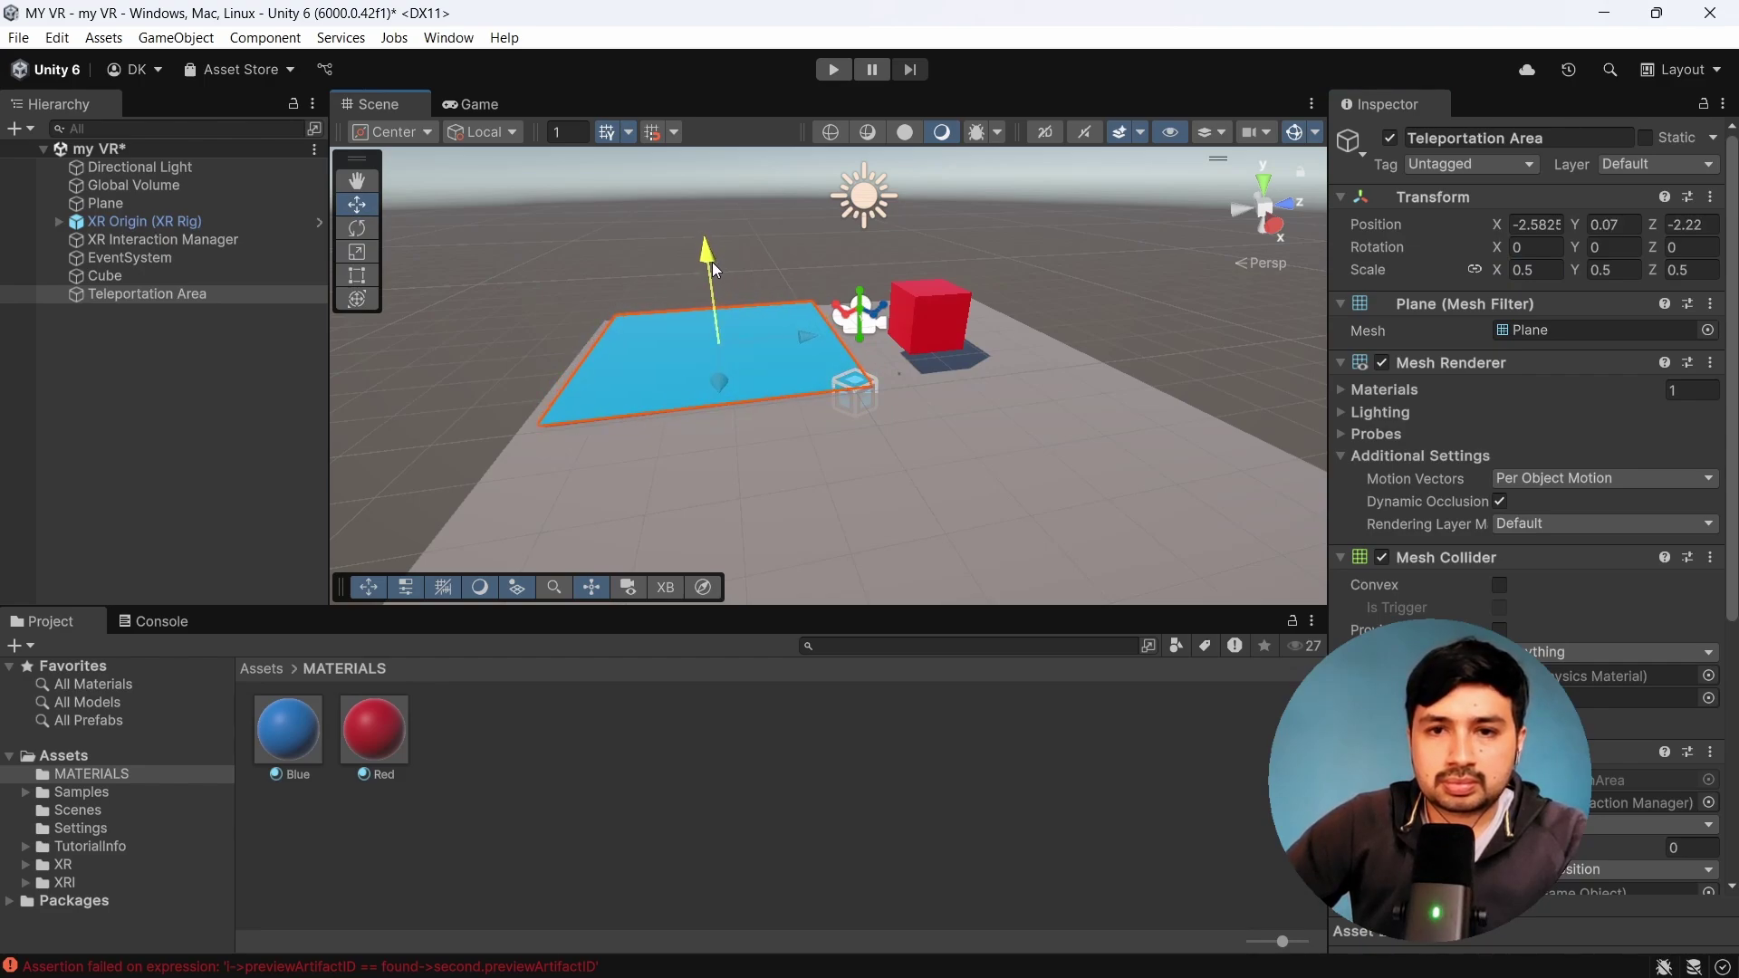
left_click(358, 254)
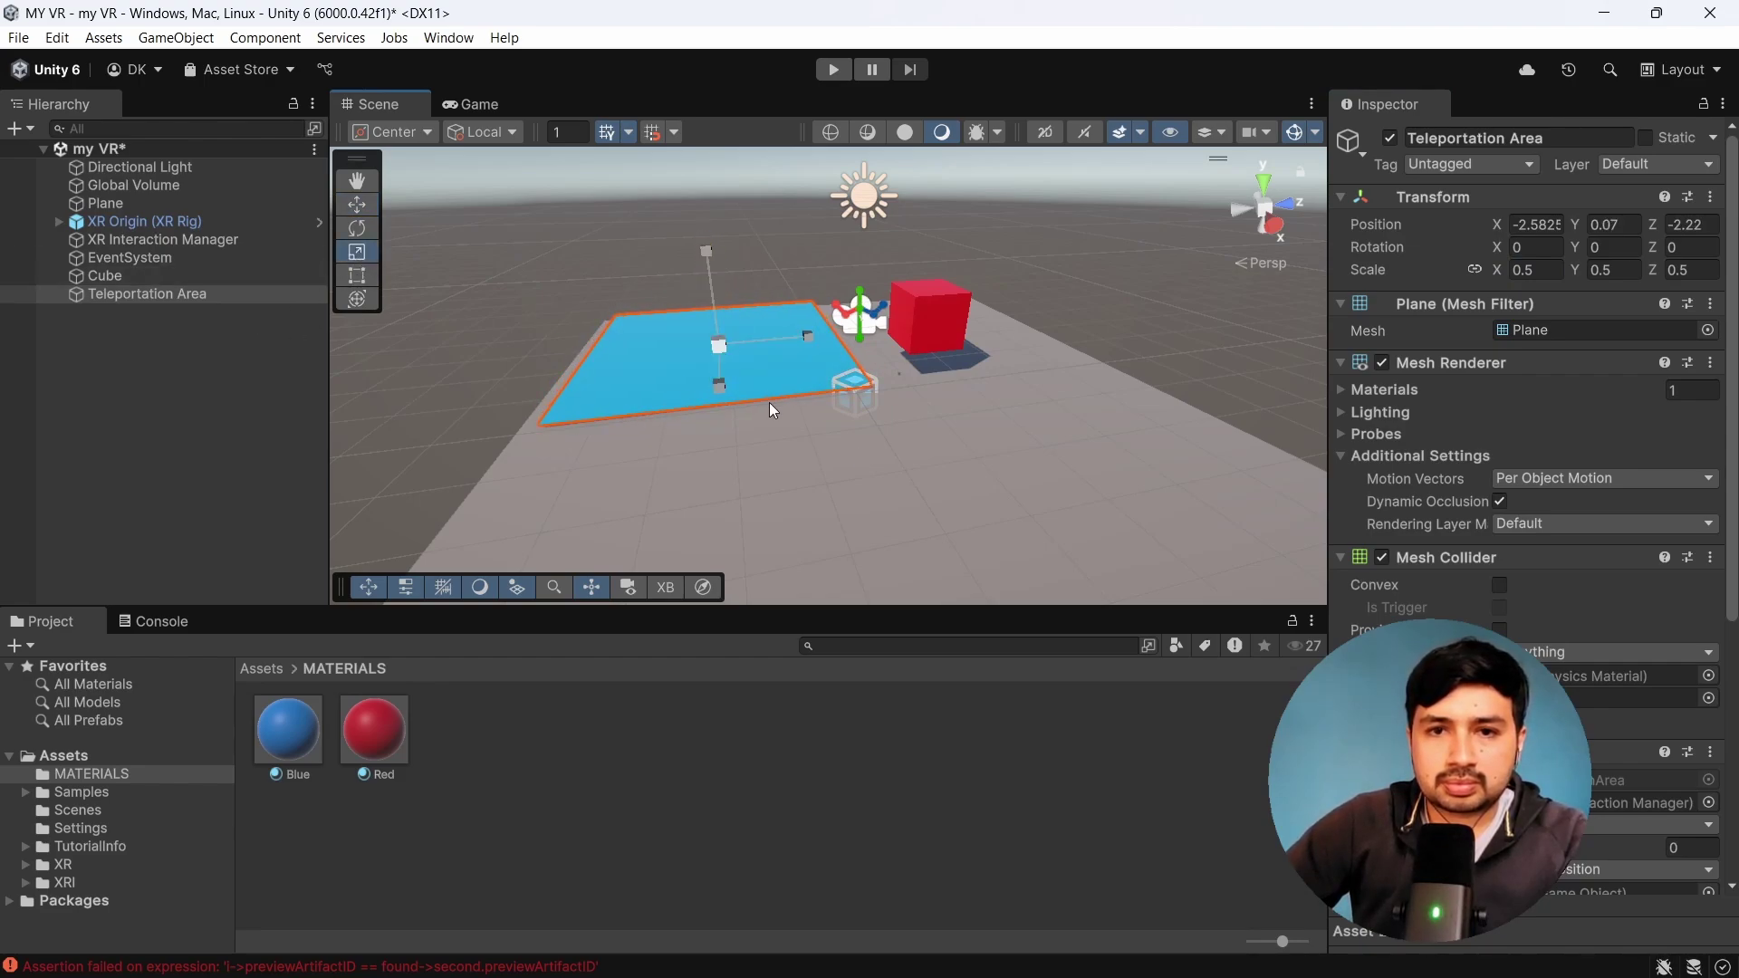
mouse_move(718, 391)
left_mouse_down()
mouse_move(720, 444)
mouse_move(710, 389)
mouse_move(723, 427)
mouse_move(712, 410)
left_mouse_up()
Step: Unlink the scale axes and move the area along X to -0.44 beside the cube
left_click(1476, 271)
left_click(356, 204)
left_click_drag(711, 394, 726, 444)
left_click_drag(829, 400, 822, 422, "alt")
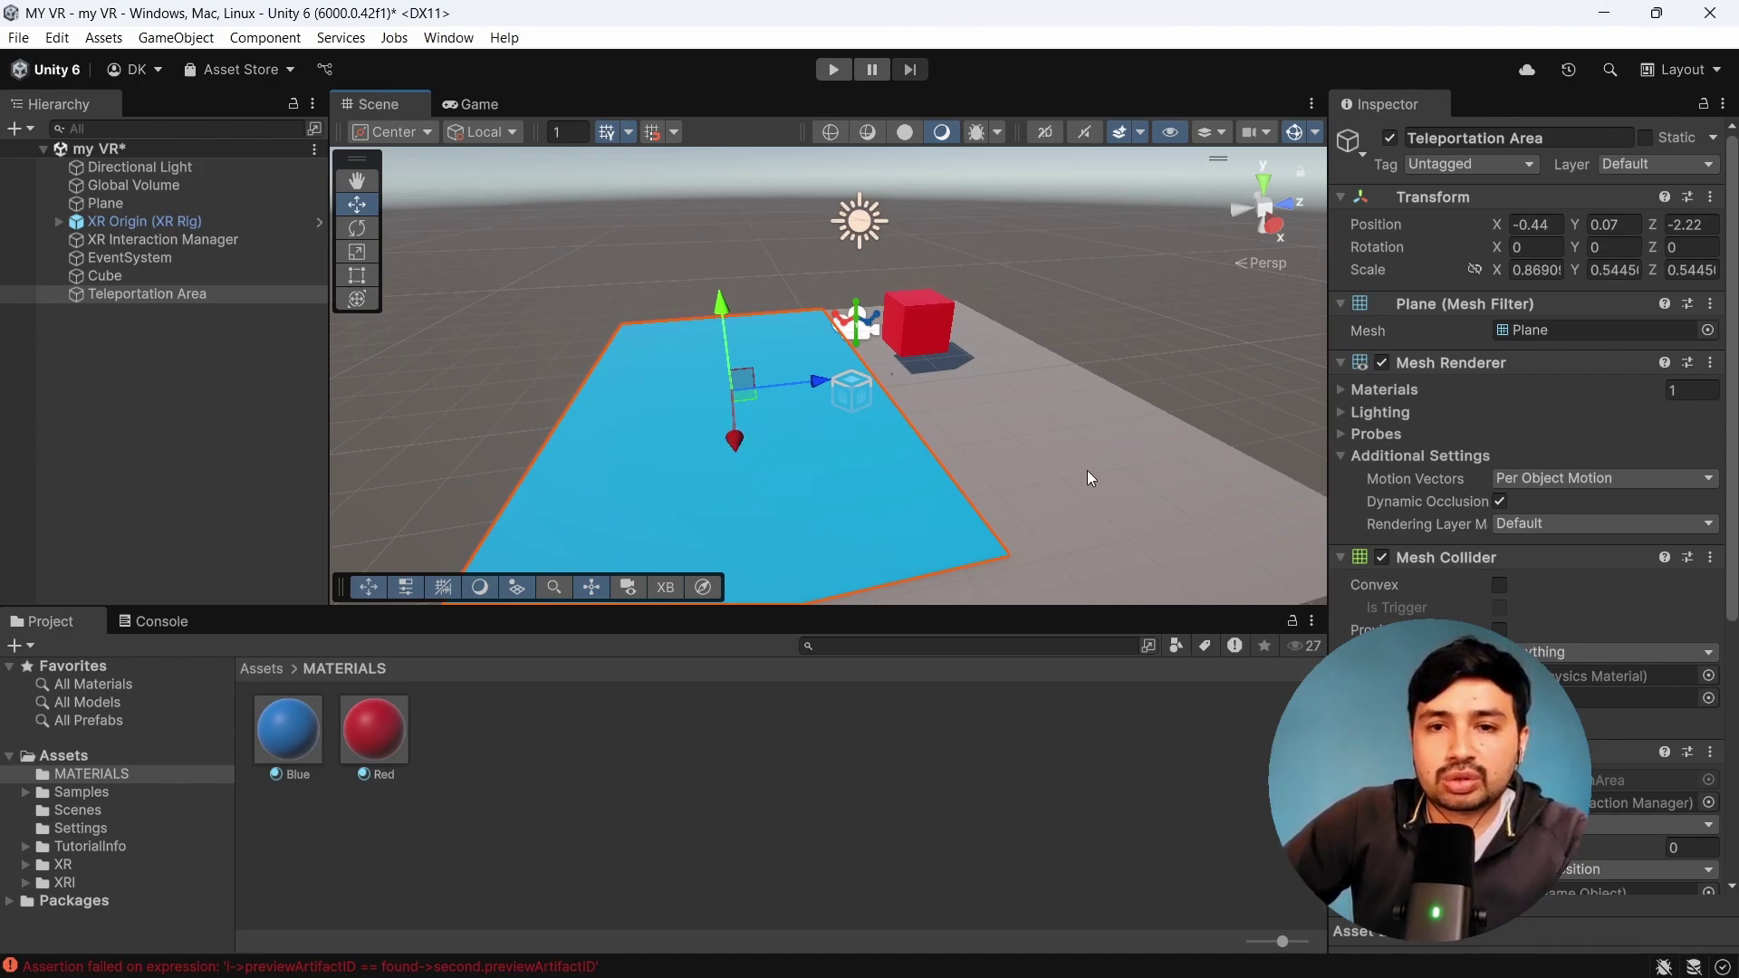
left_click(1085, 525)
left_click_drag(739, 382, 872, 382, "alt")
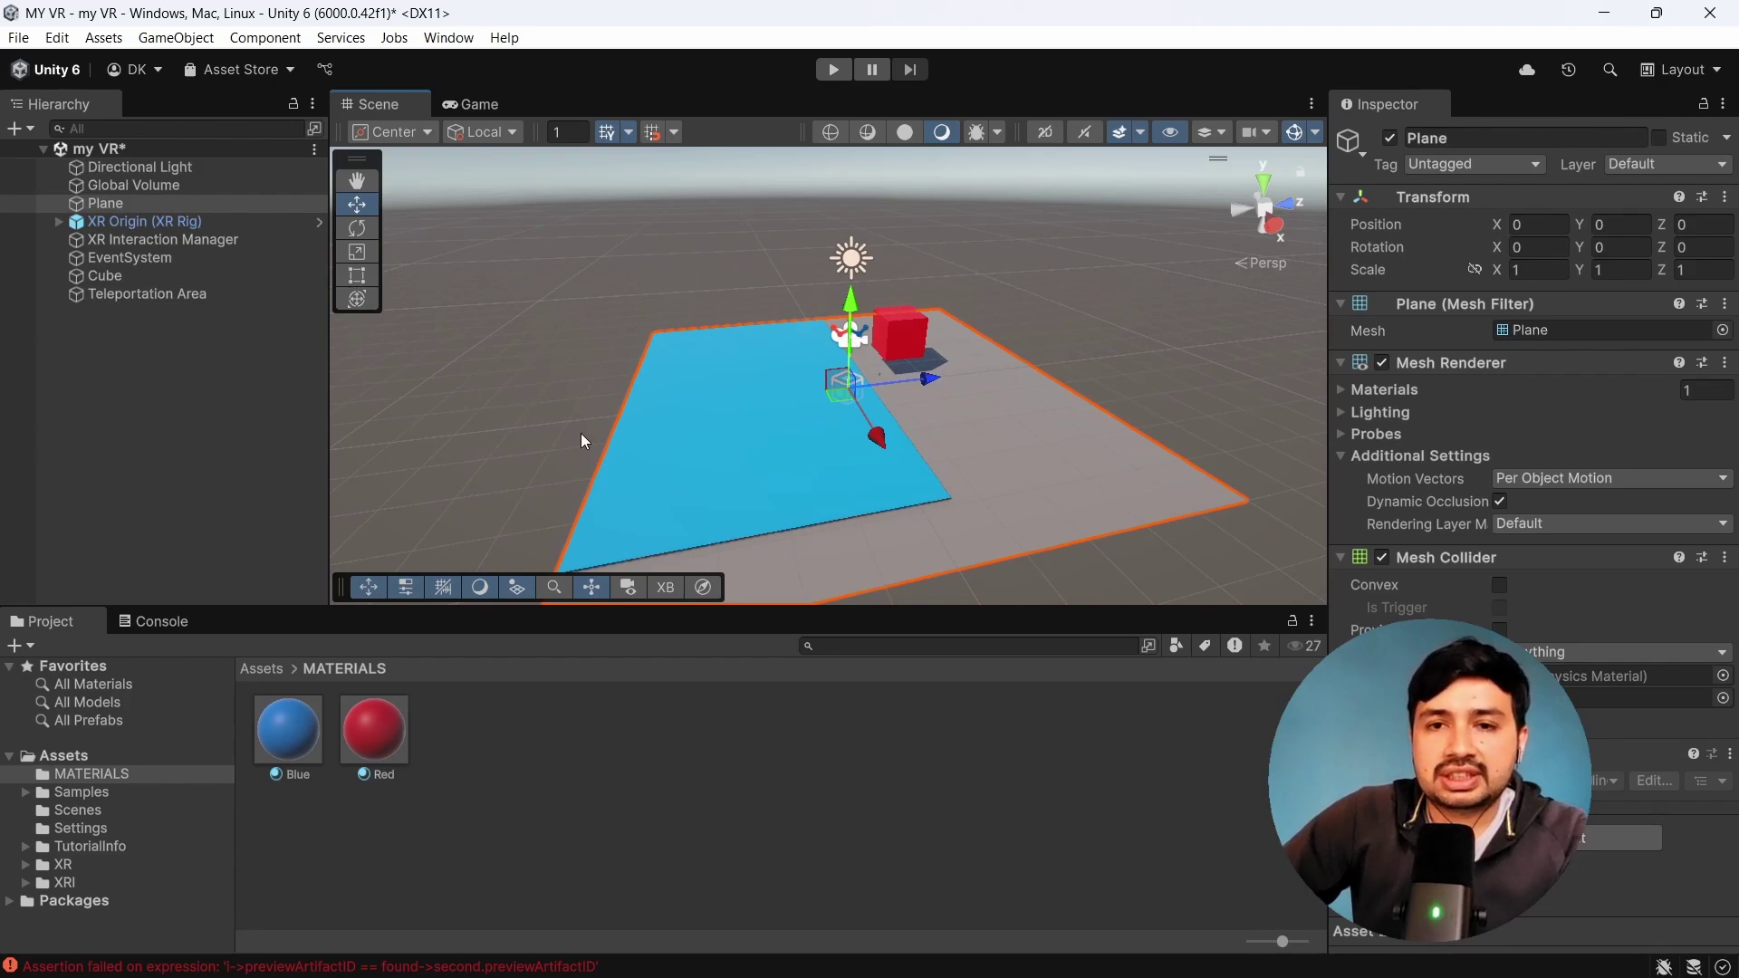
Step: Play-test the scene in the headset, then stop and reselect the Teleportation Area
left_click(241, 317)
scroll(908, 412, "down", 3)
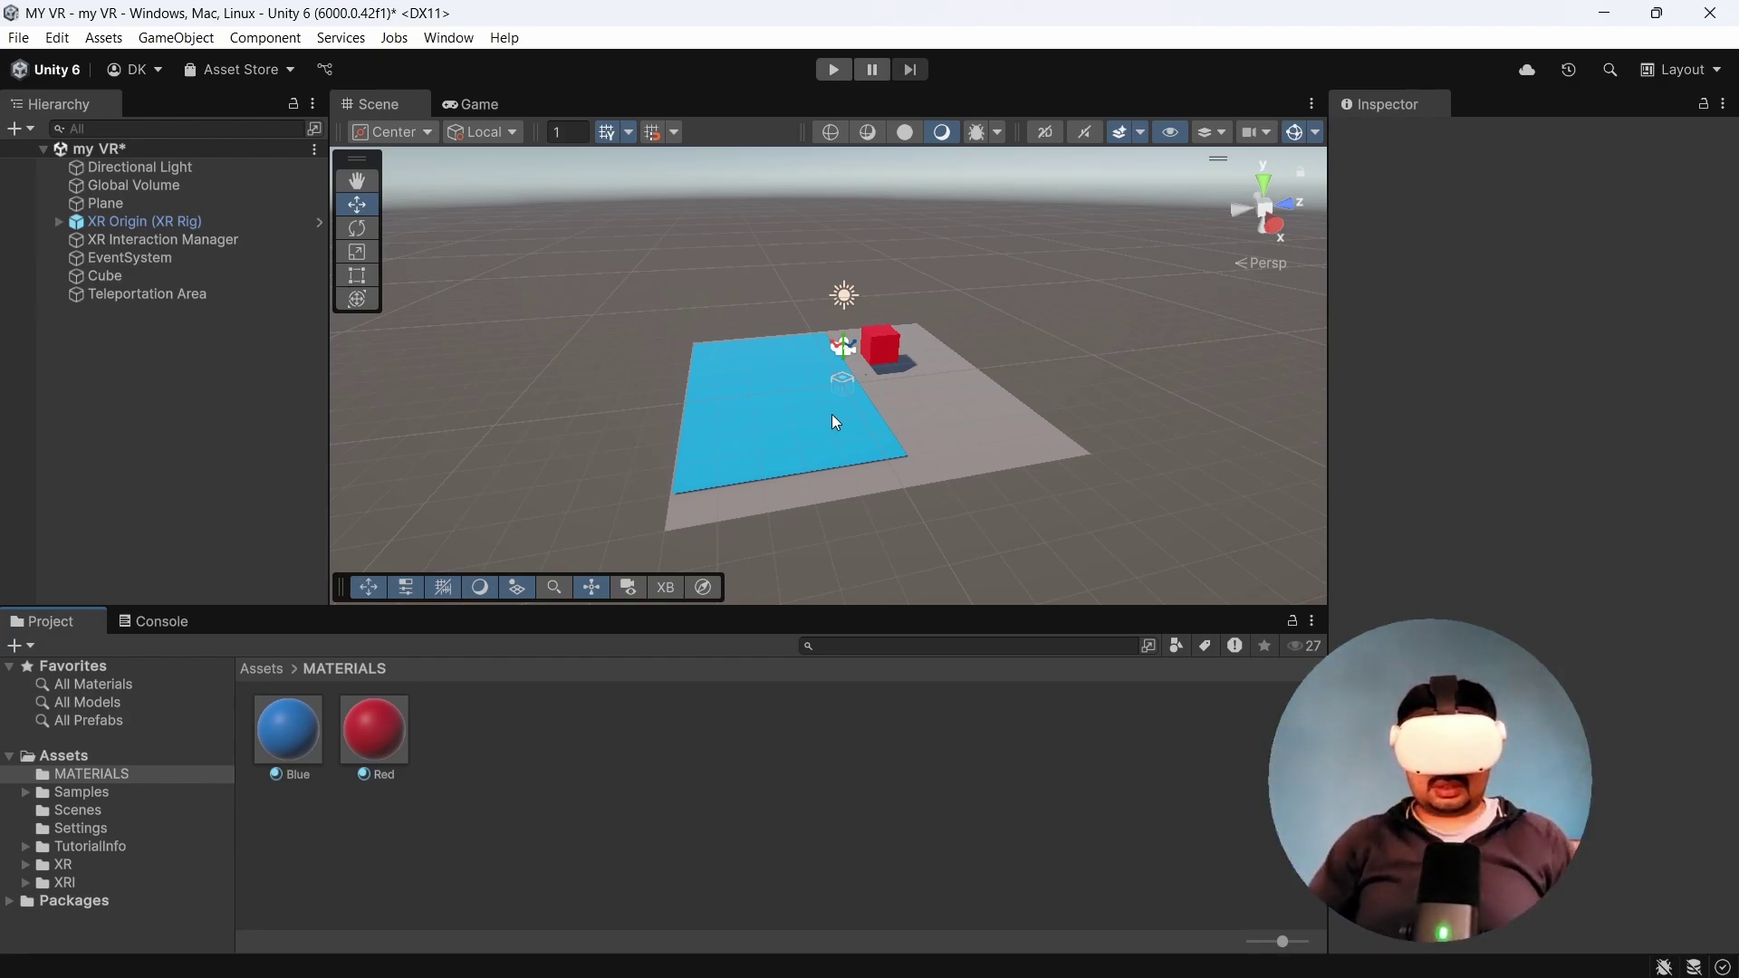
left_click(835, 73)
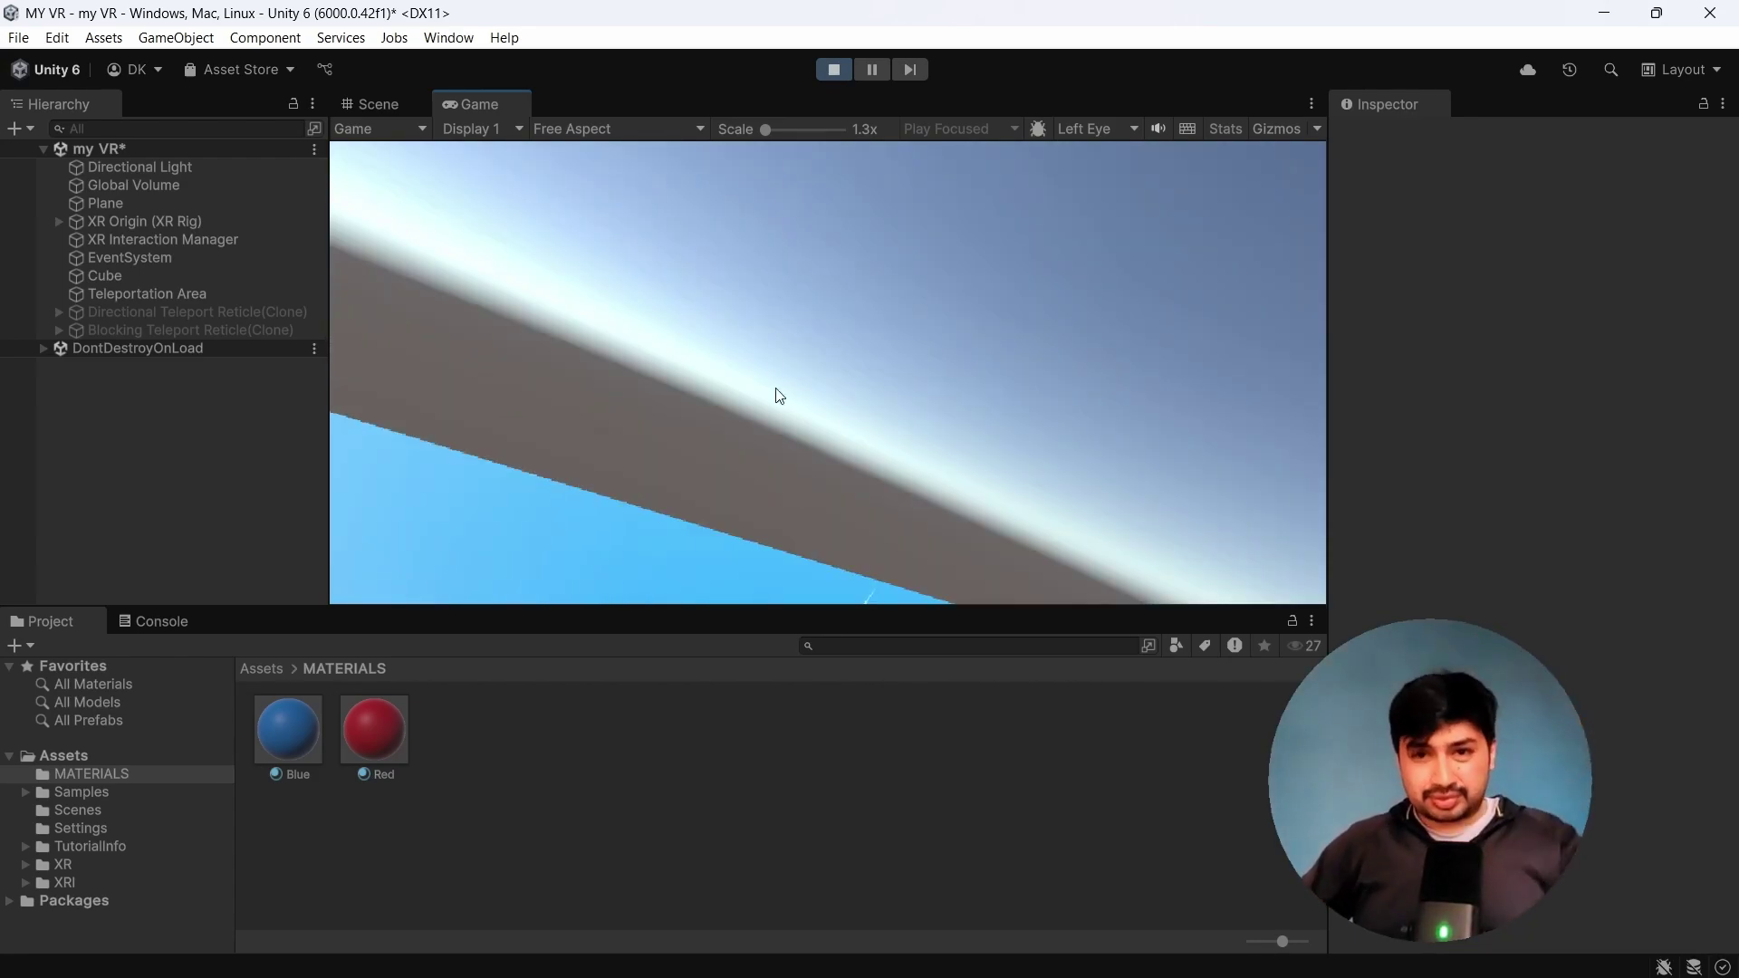
left_click(832, 73)
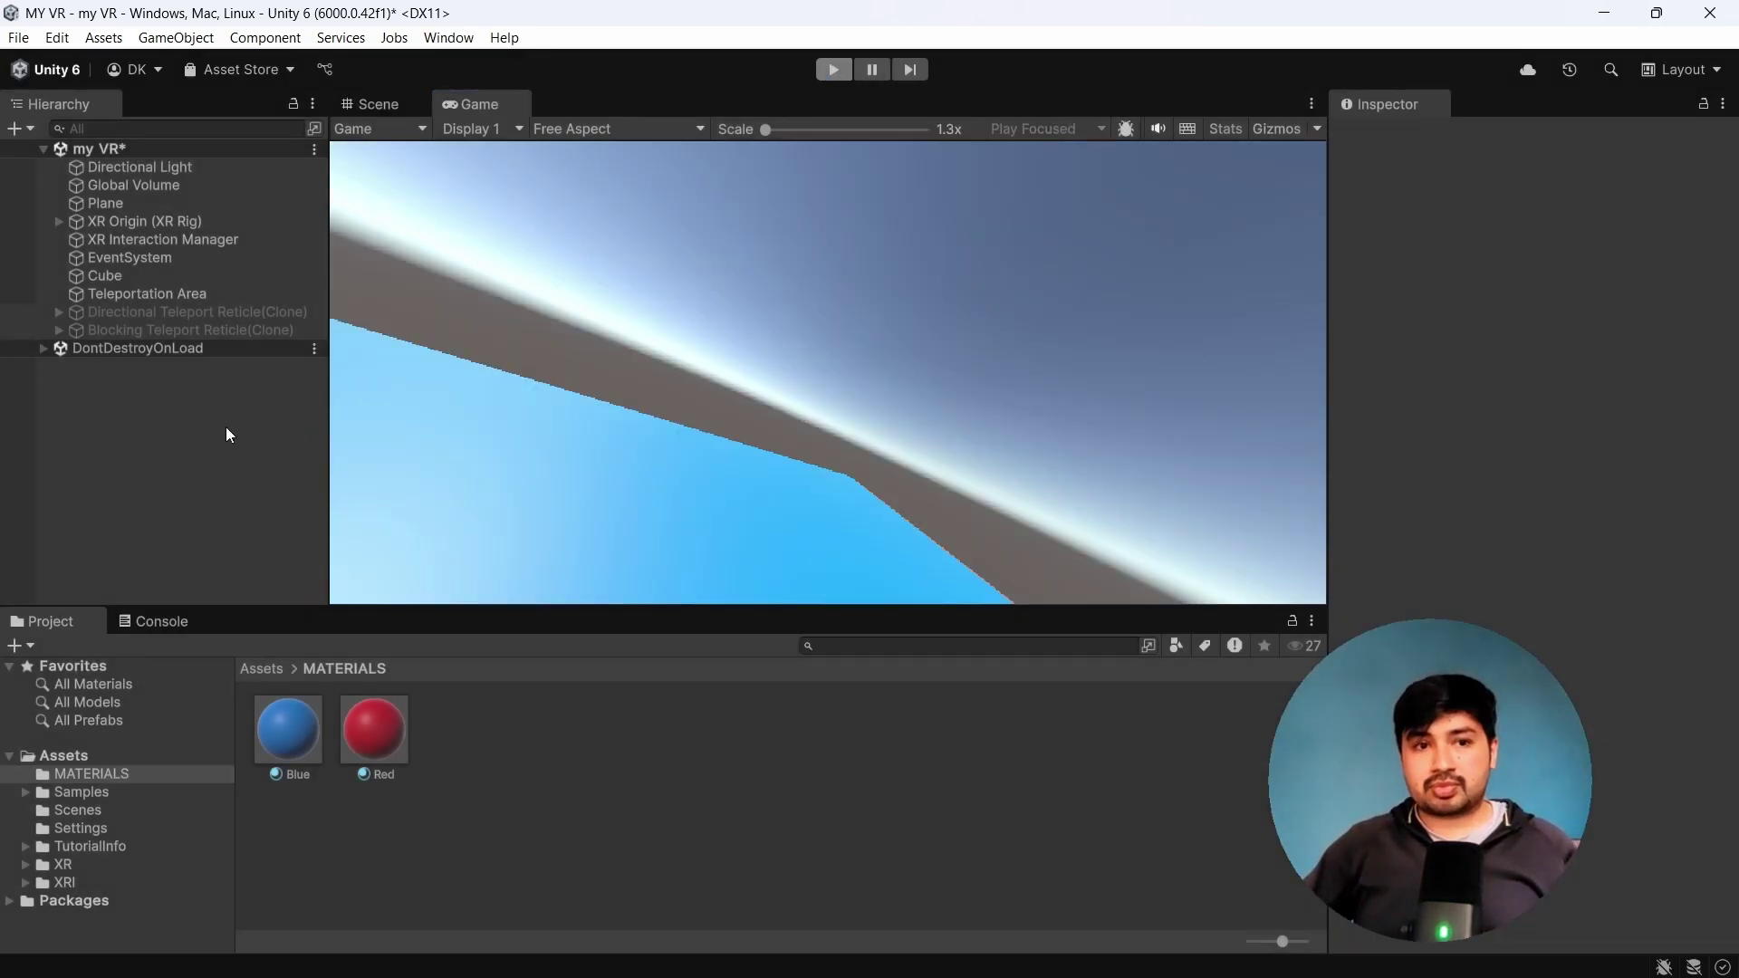
left_click(156, 299)
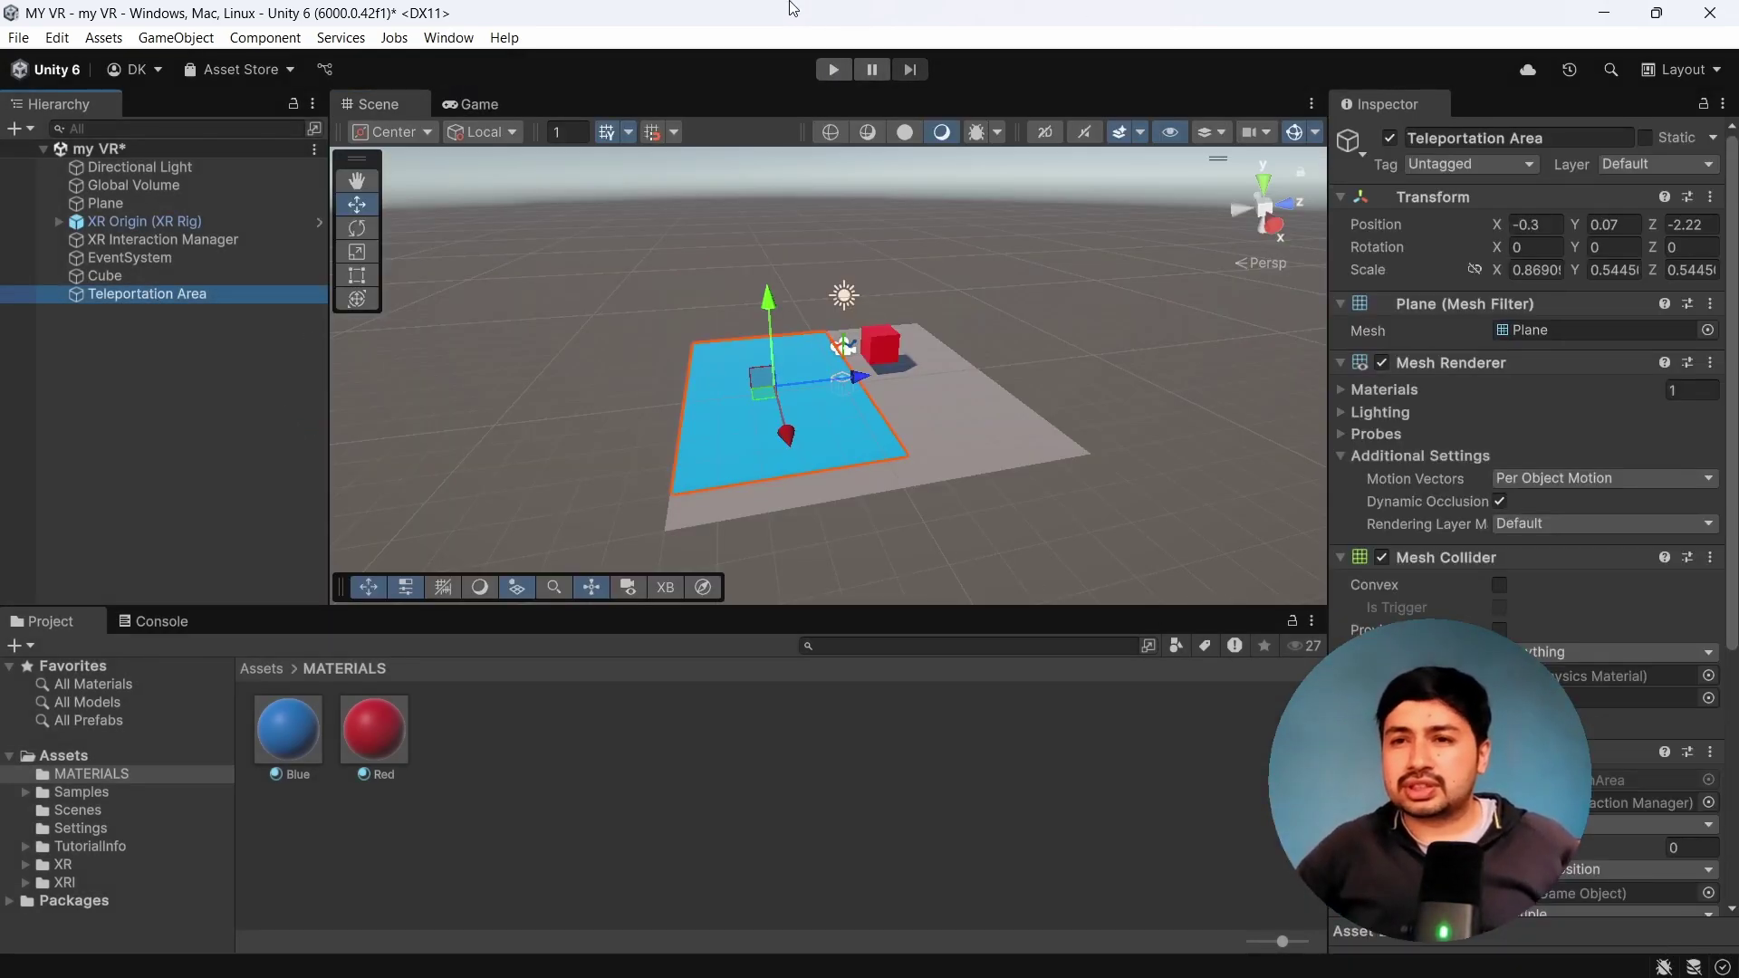
Step: Change the Teleportation Area's Interaction Layer Mask from Default to Teleport
scroll(1527, 556, "down", 4)
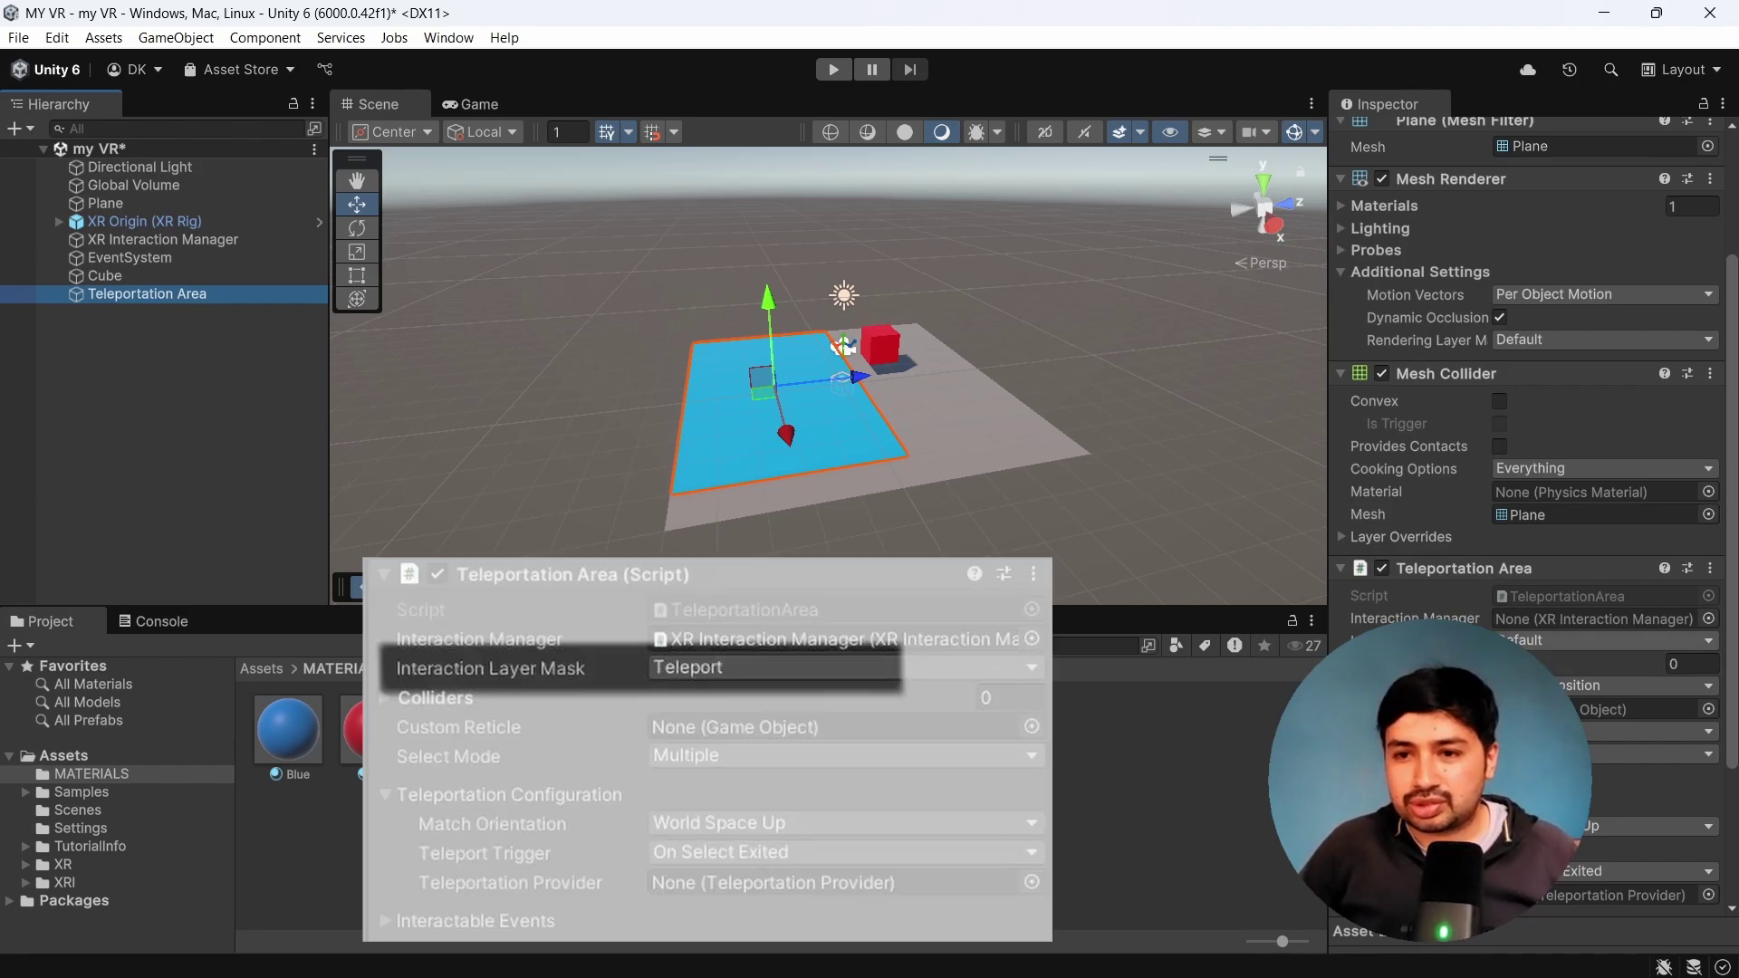
left_click(1540, 639)
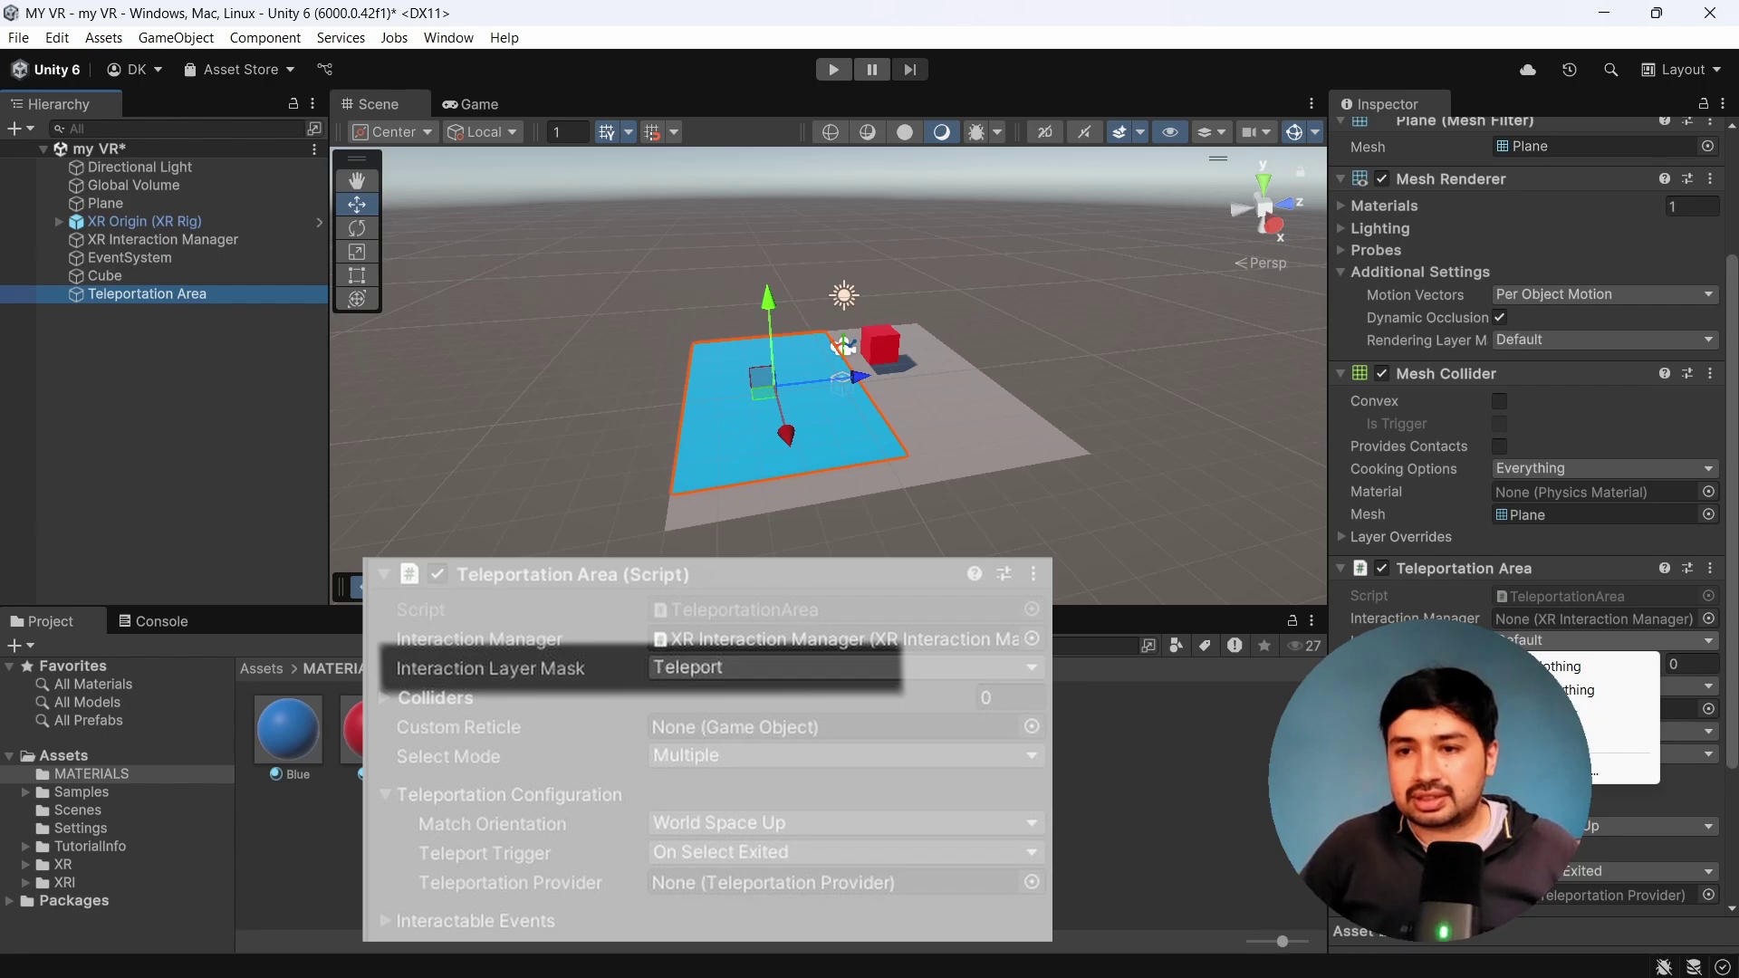
key("Escape")
left_click_drag(1329, 629, 1254, 631)
left_click(1515, 641)
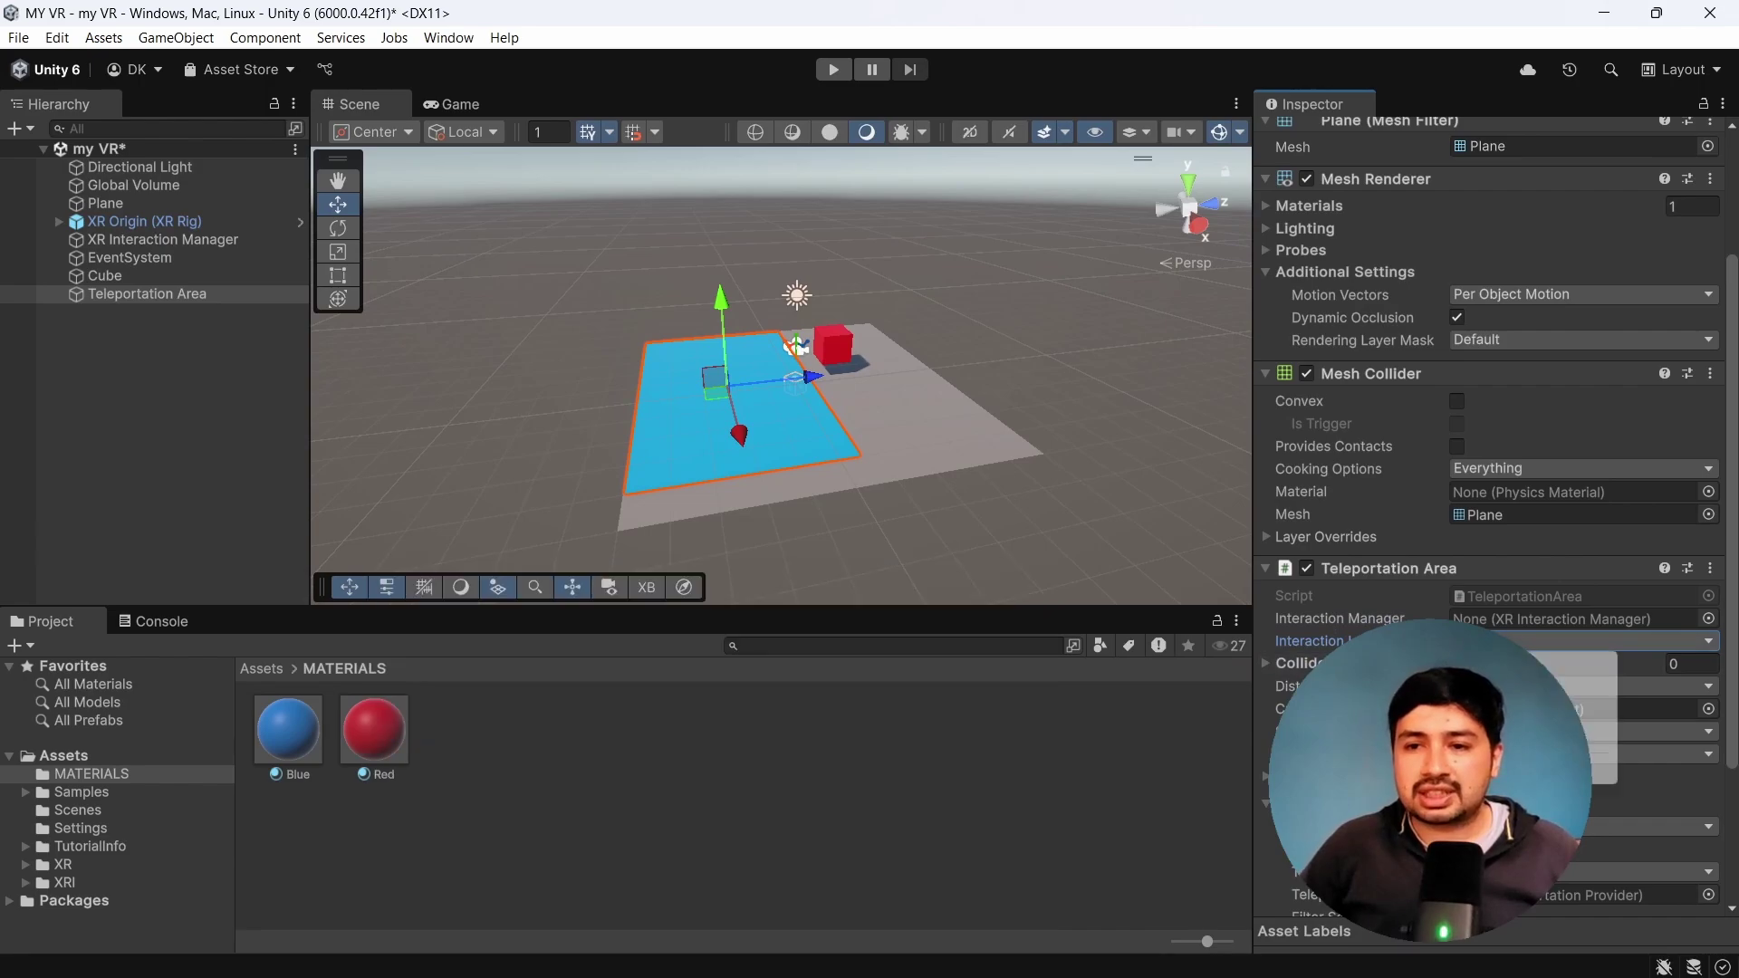
key("Escape")
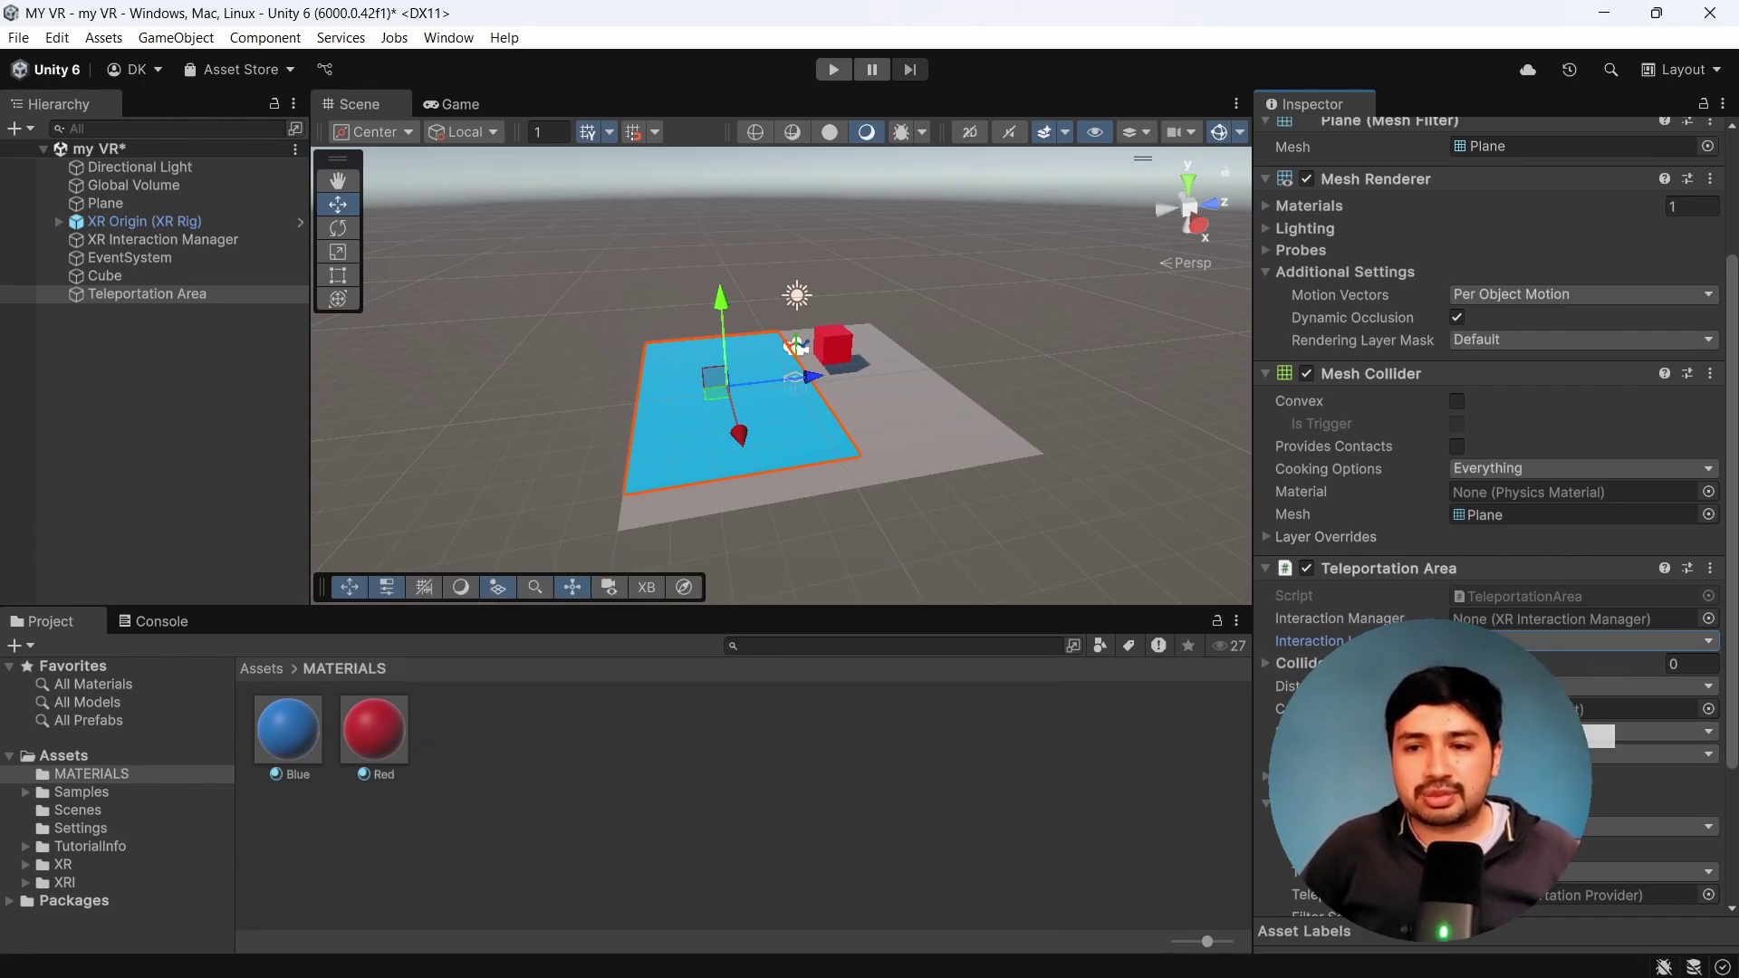
Step: Expand the Teleportation Area's Gaze Configuration settings
scroll(1496, 537, "down", 3)
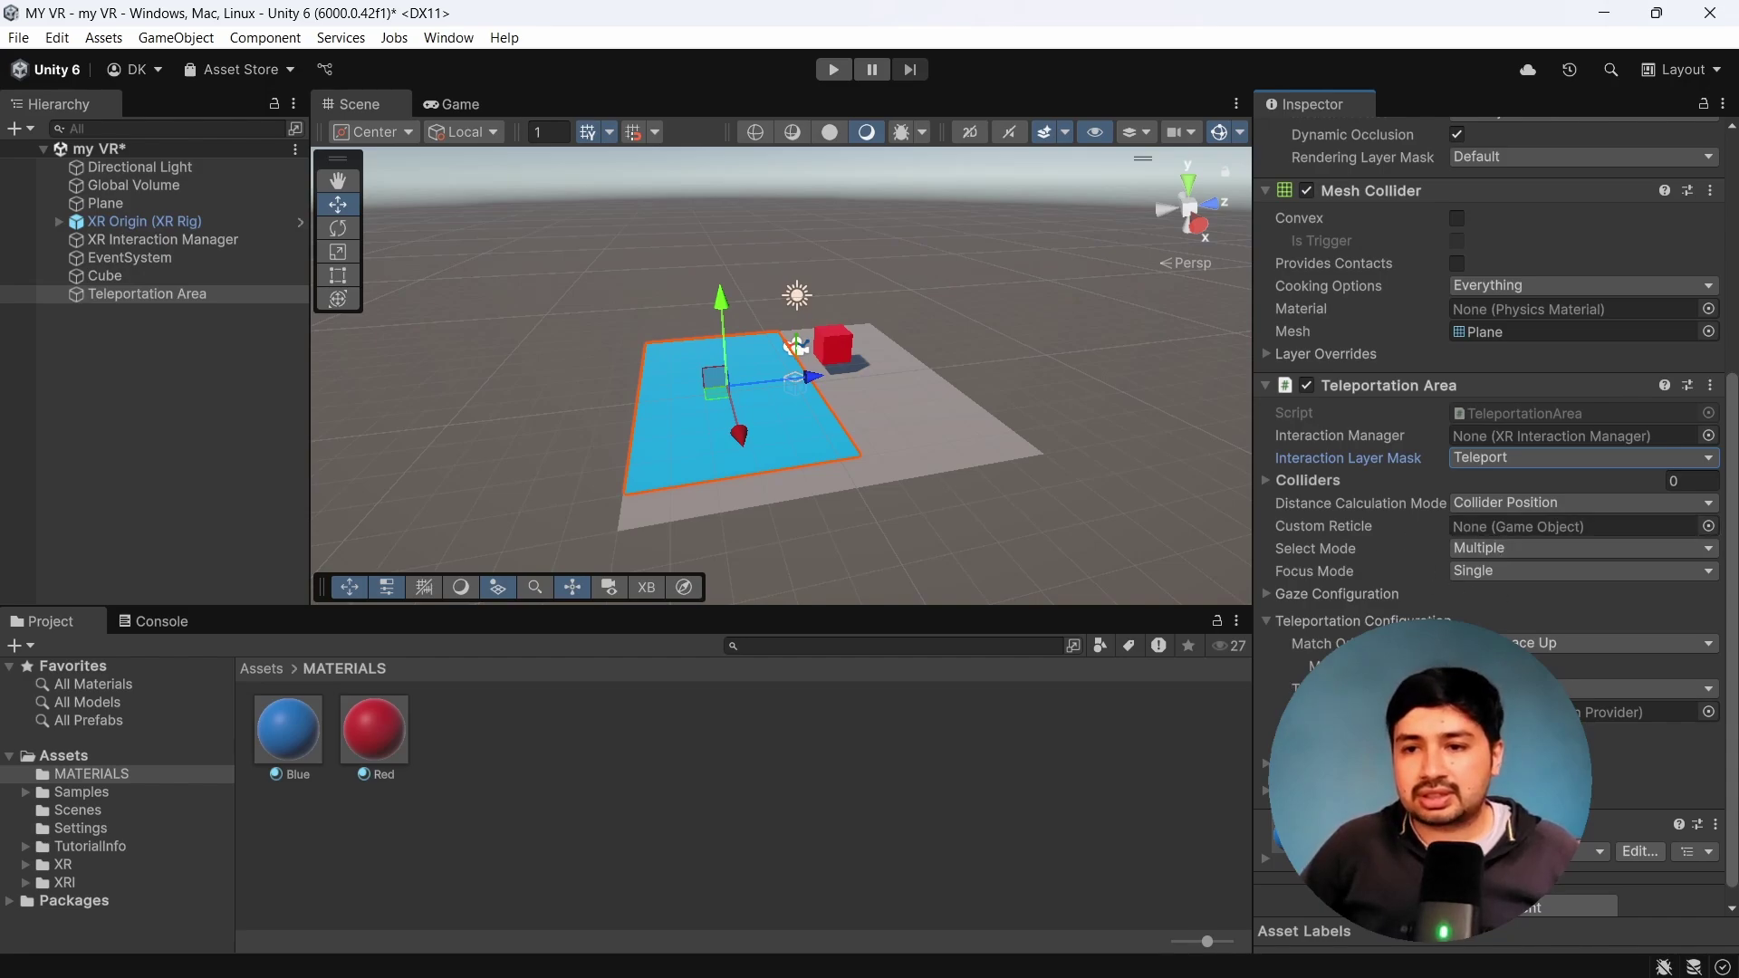
scroll(1540, 634, "up", 1)
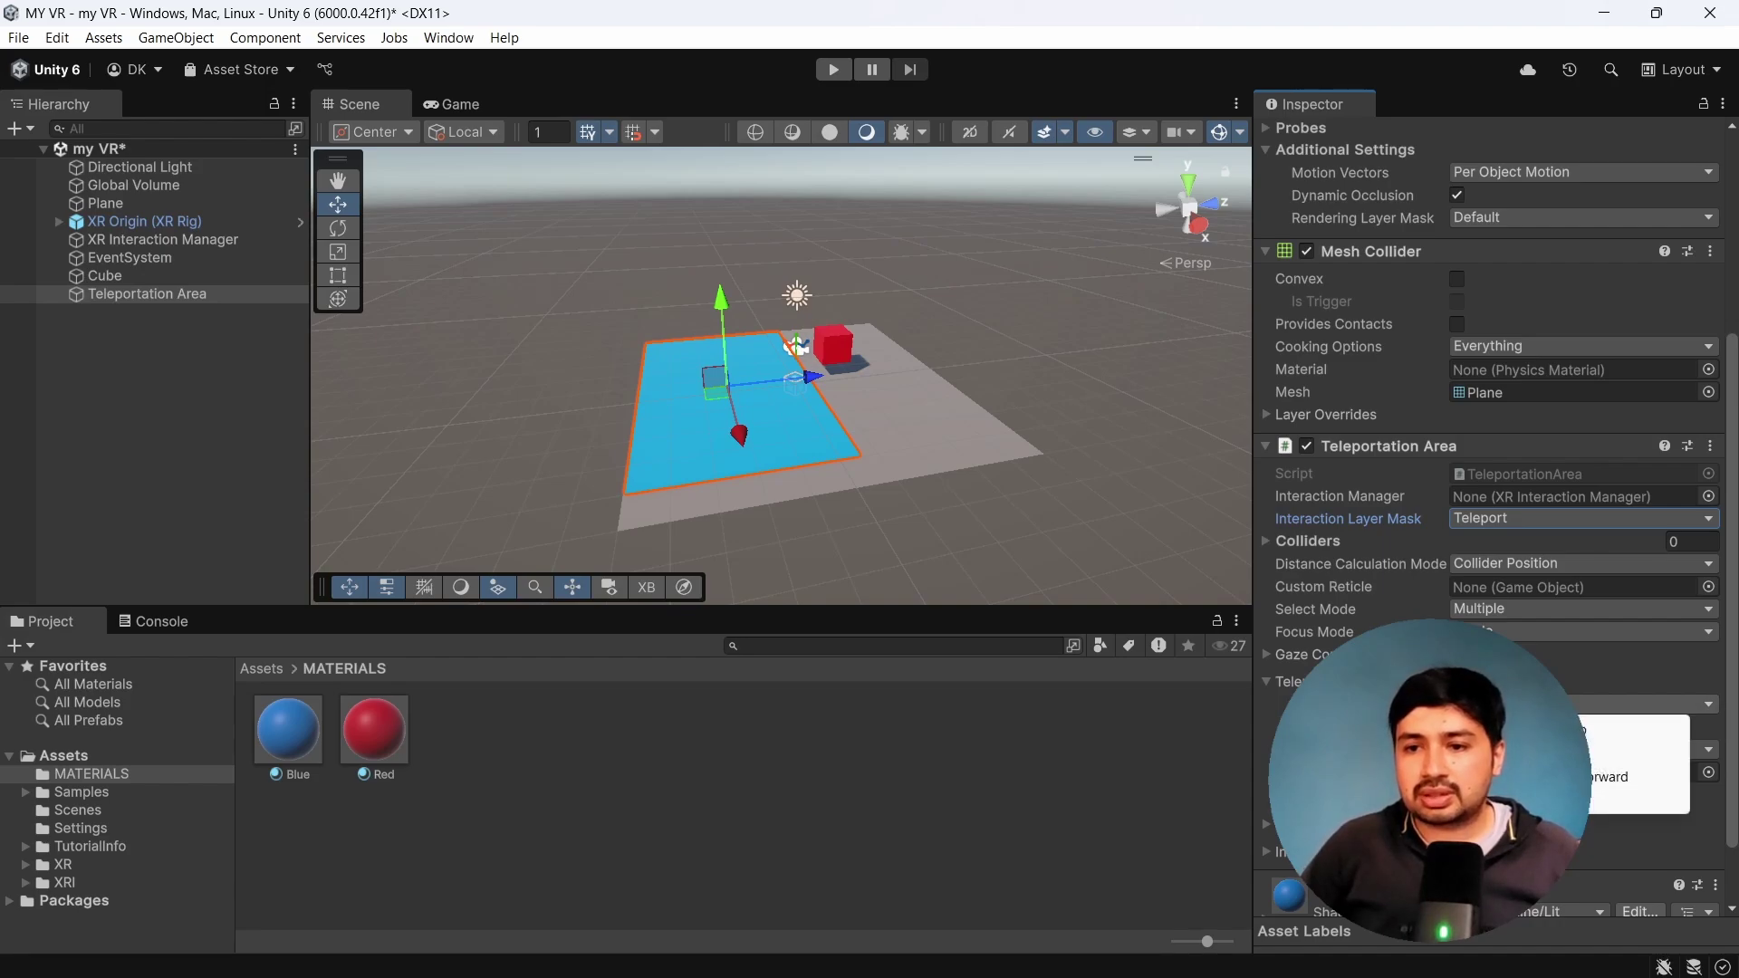
left_click(1359, 655)
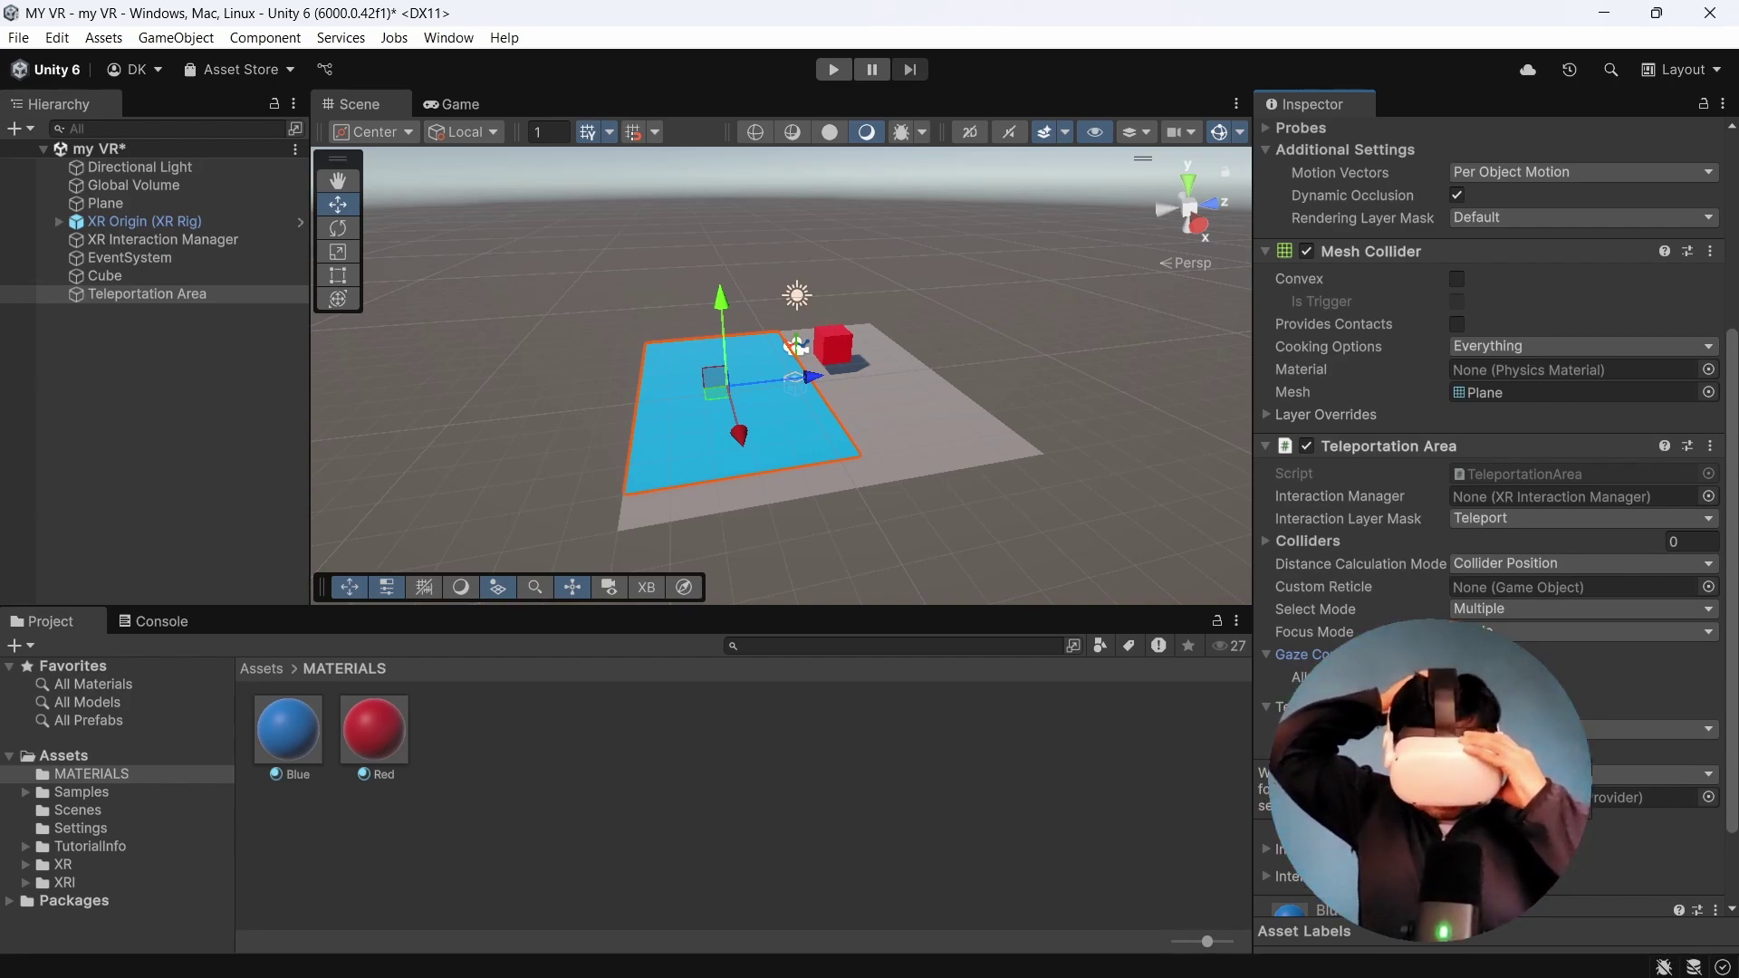
Step: Enter play mode with Ctrl+P to test teleporting onto the blue area
key("ctrl+p")
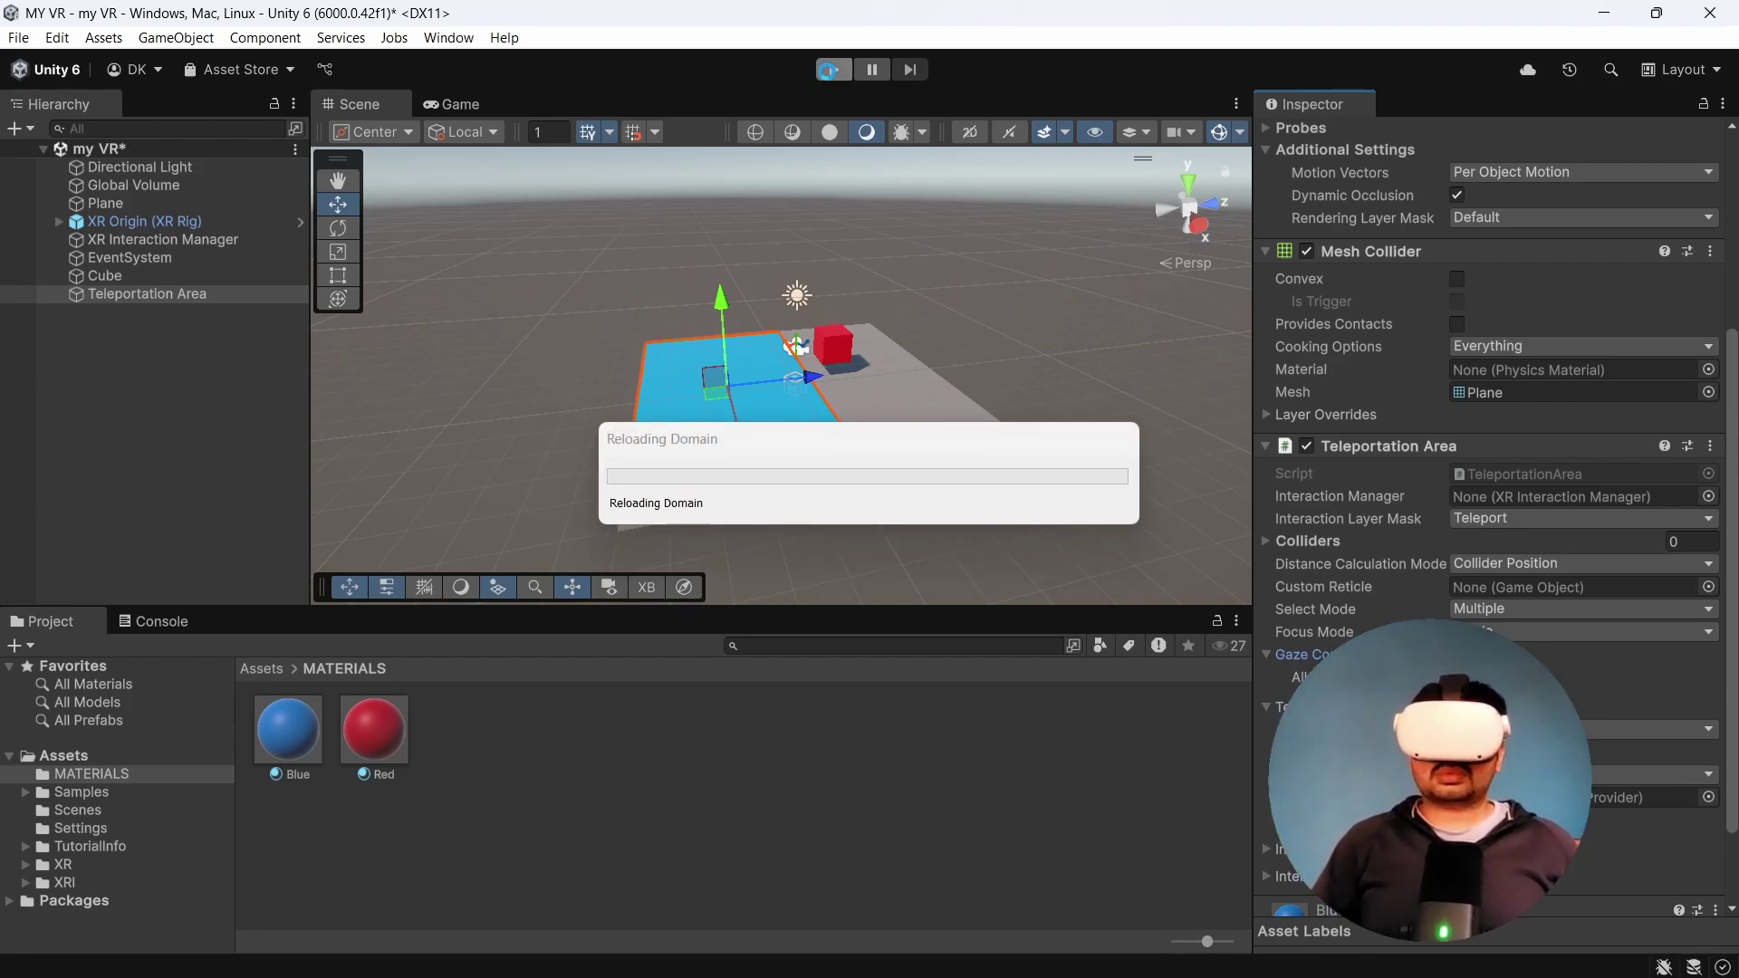